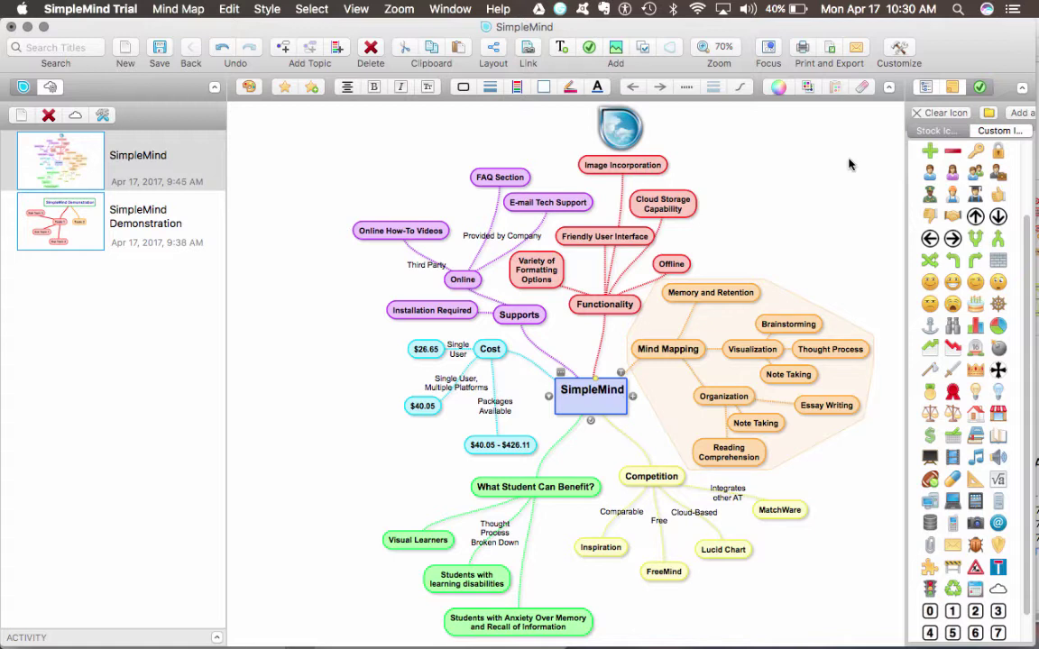
Step: Glance at the view options, switch between the Demonstration and SimpleMind maps, then hide the Mind Maps Explorer
{"action": "left_click", "coordinate": [363, 13]}
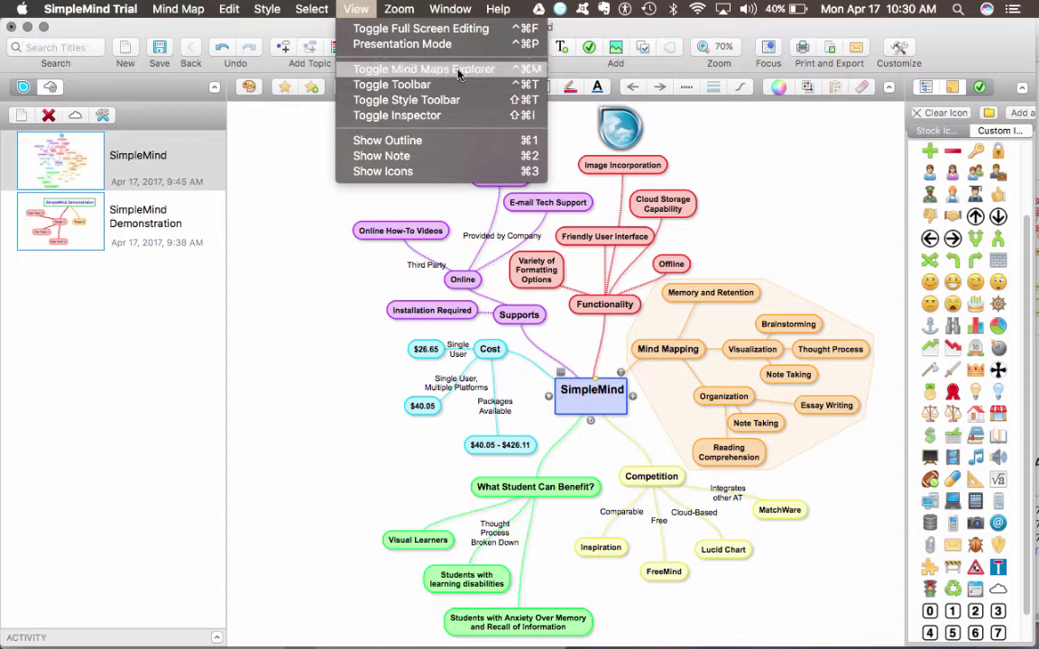
{"action": "left_click", "coordinate": [501, 116]}
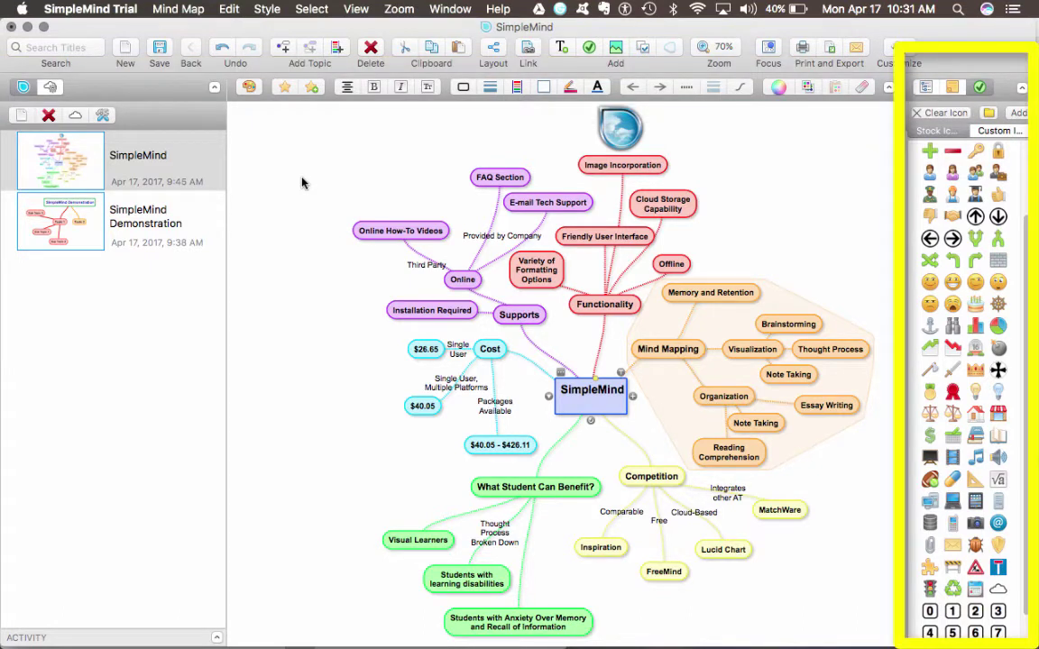
{"action": "left_click", "coordinate": [166, 217]}
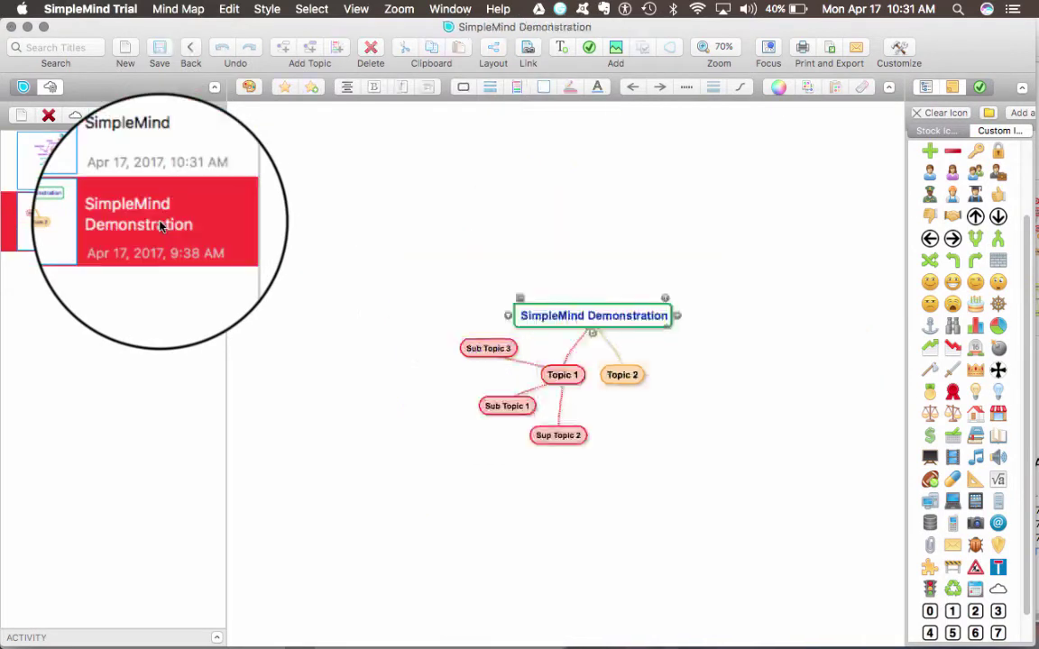
{"action": "left_click", "coordinate": [153, 158]}
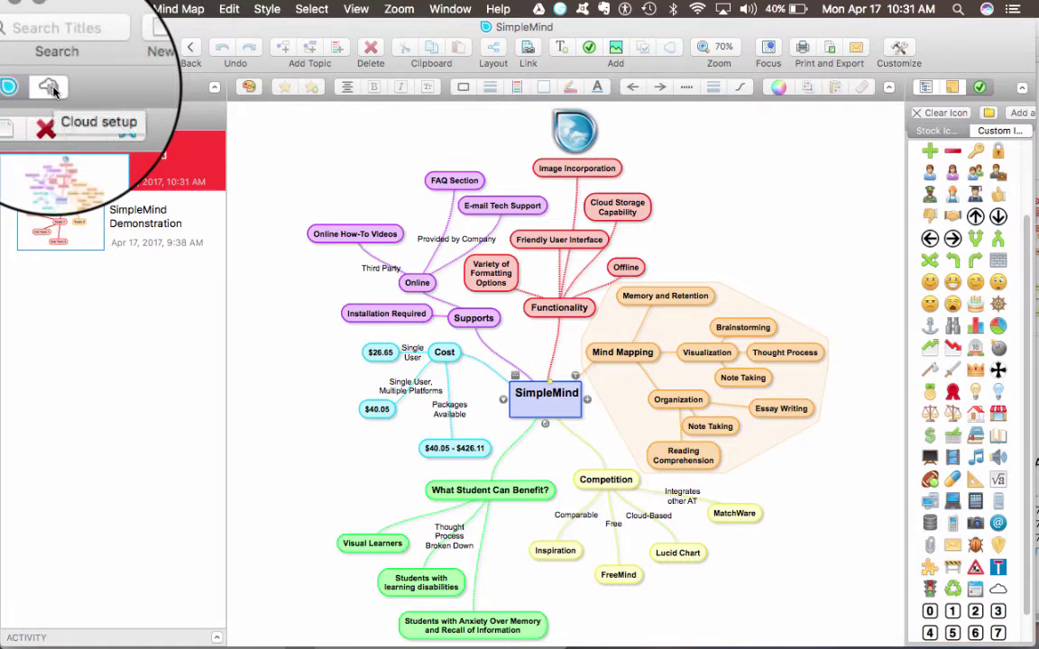
{"action": "left_click", "coordinate": [215, 89]}
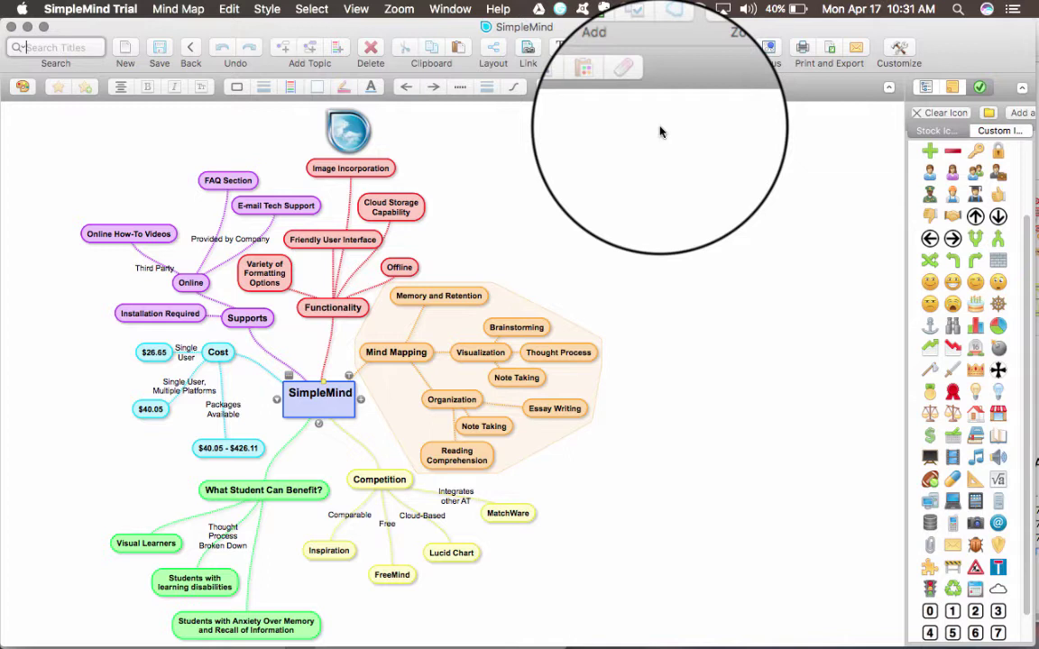
Step: Preview the inspector's Outline and Notes, then add and remove a smiley icon on the SimpleMind topic
{"action": "left_click", "coordinate": [925, 90]}
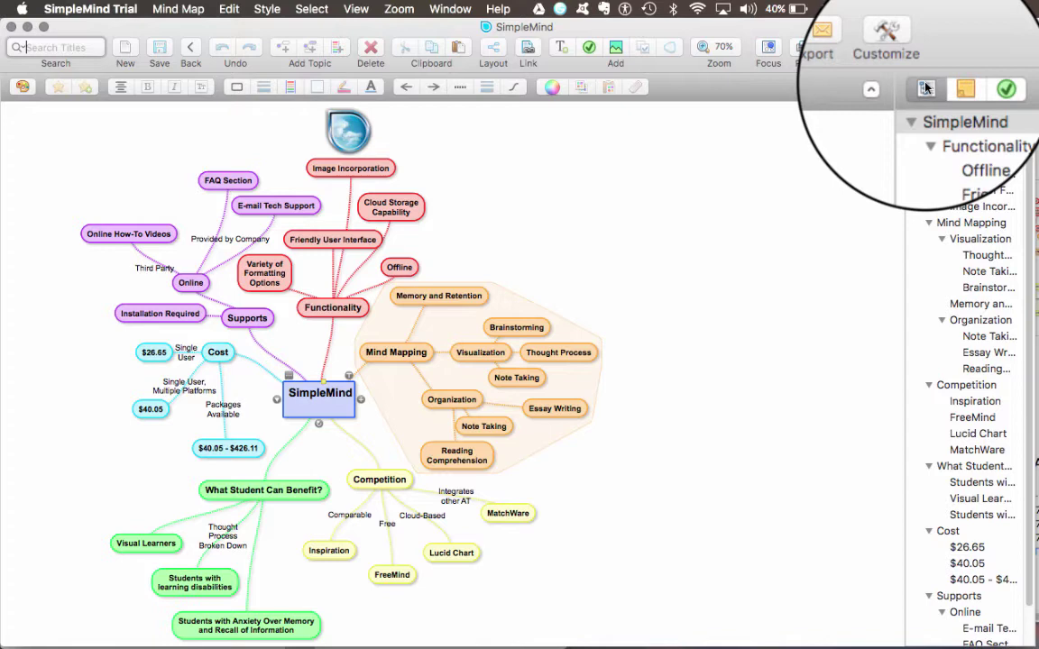
{"action": "left_click", "coordinate": [955, 90]}
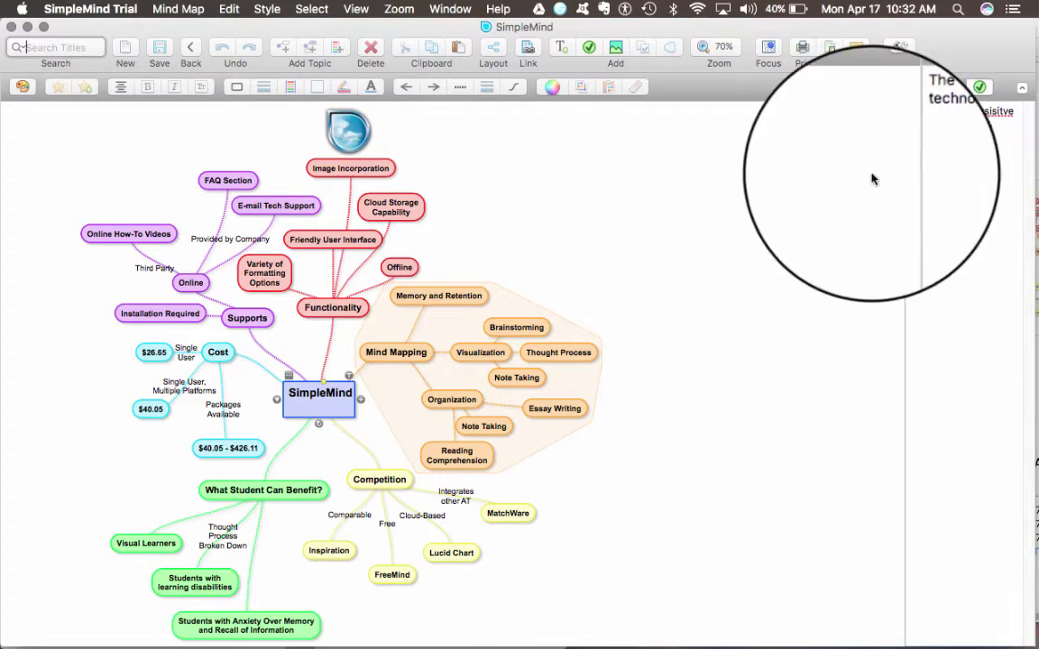
{"action": "left_click", "coordinate": [321, 406]}
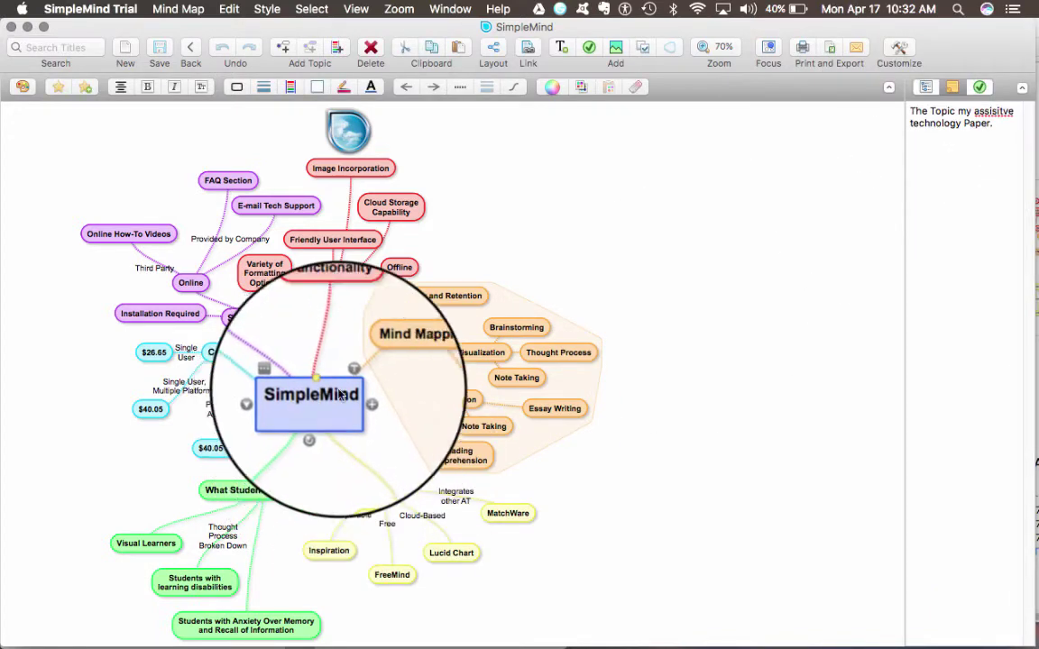
{"action": "left_click", "coordinate": [979, 88]}
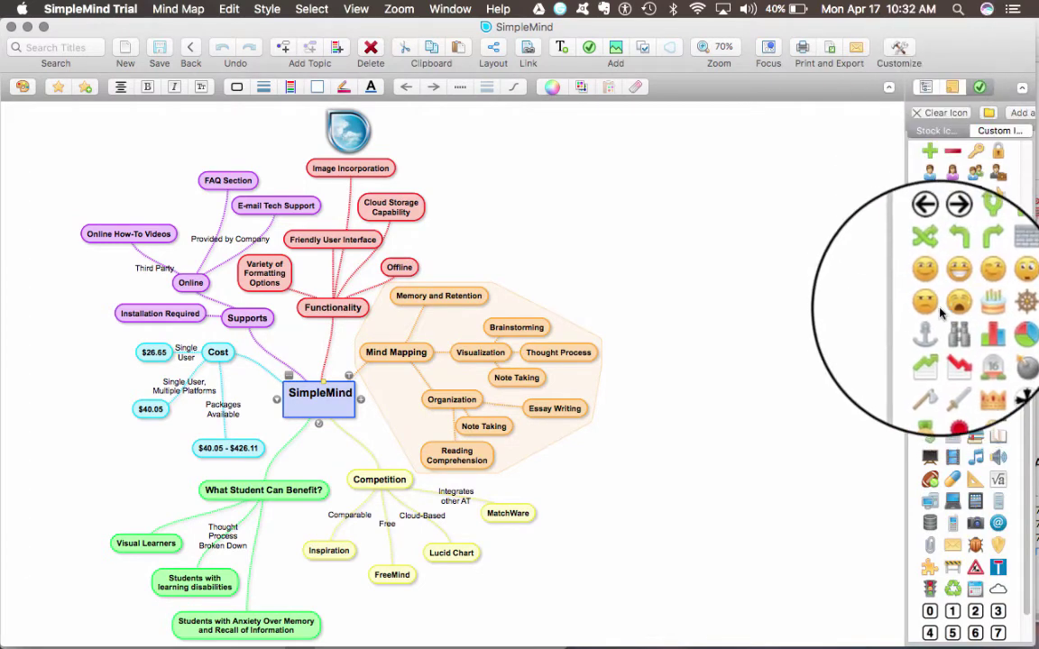
{"action": "left_click", "coordinate": [931, 286]}
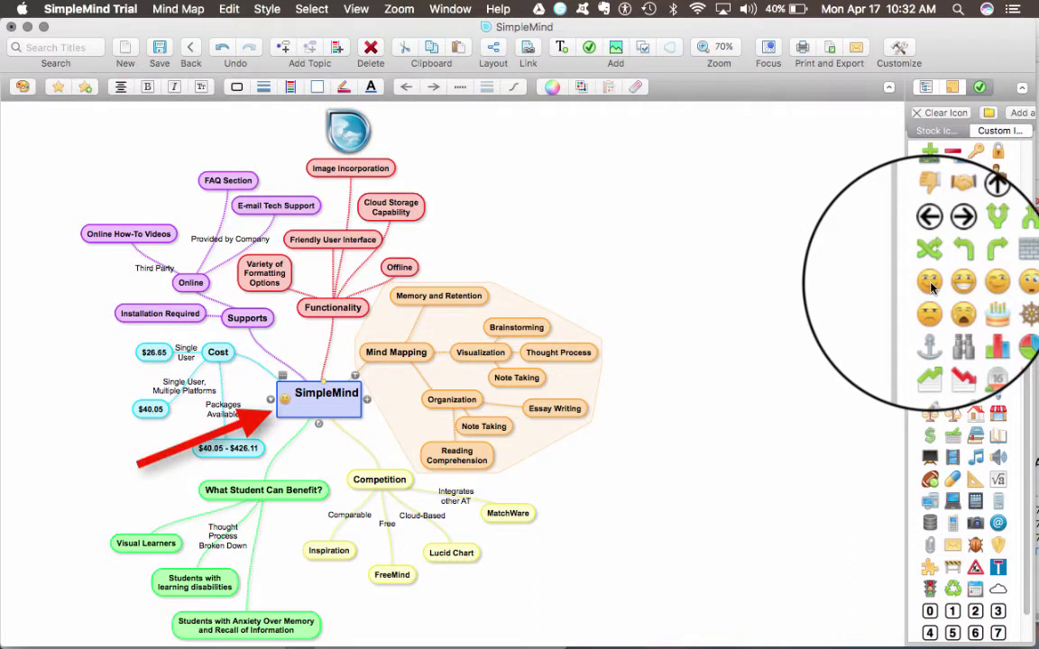
{"action": "left_click", "coordinate": [934, 116]}
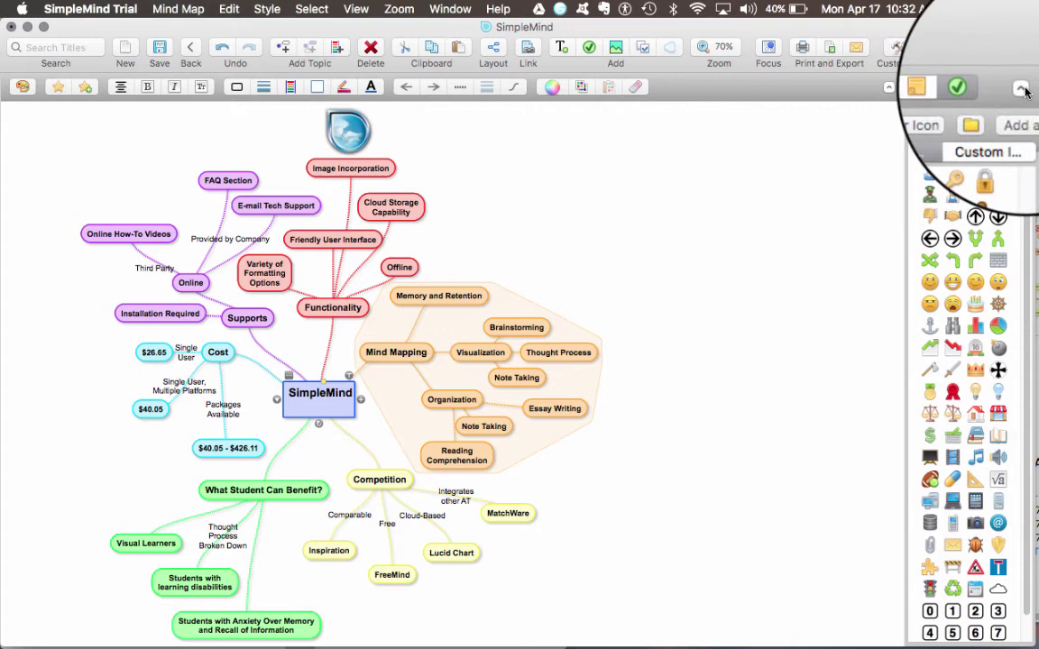
Step: Close the inspector and pan the canvas so the SimpleMind map sits centred
{"action": "left_click", "coordinate": [1022, 89]}
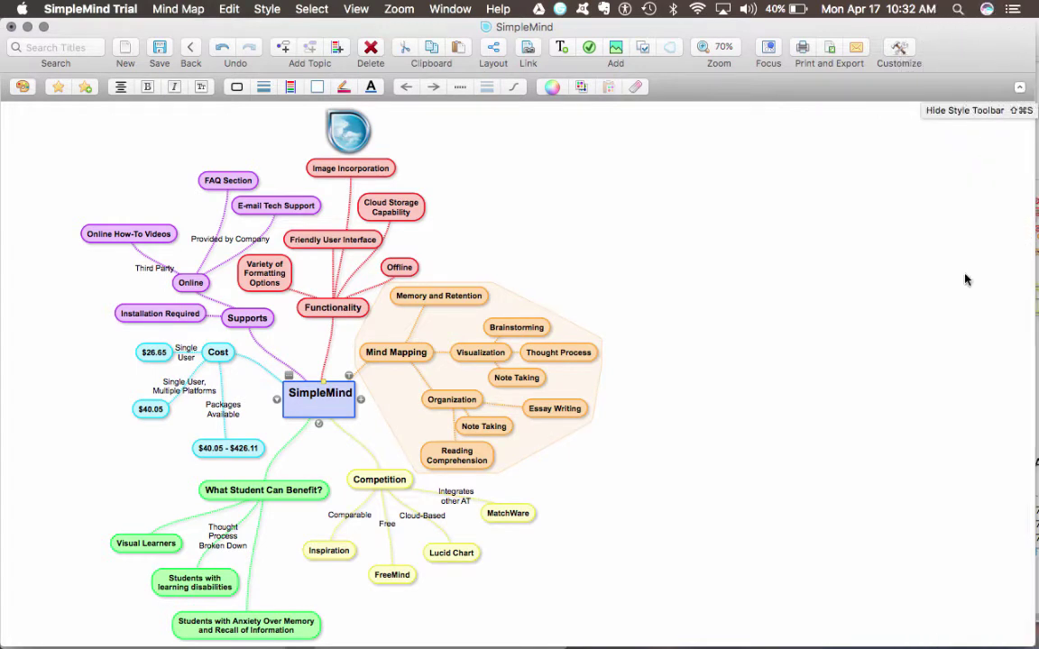
{"action": "left_click_drag", "start_coordinate": [554, 227], "coordinate": [733, 229]}
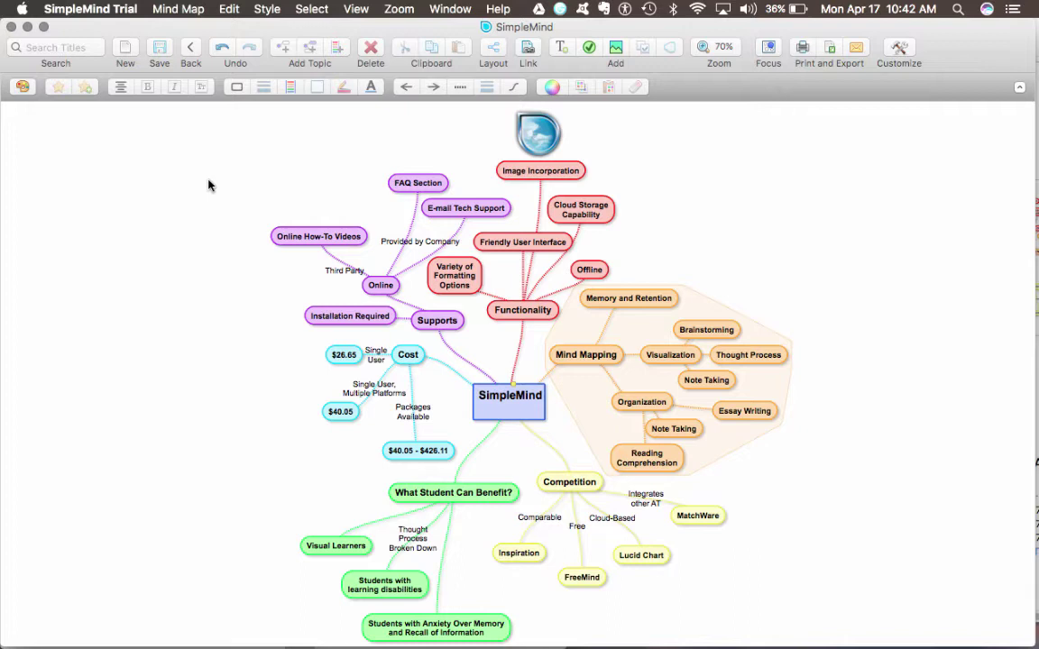
Step: Create a new blank mind map titled 'Demonstration Mind Map'
{"action": "left_click", "coordinate": [126, 48]}
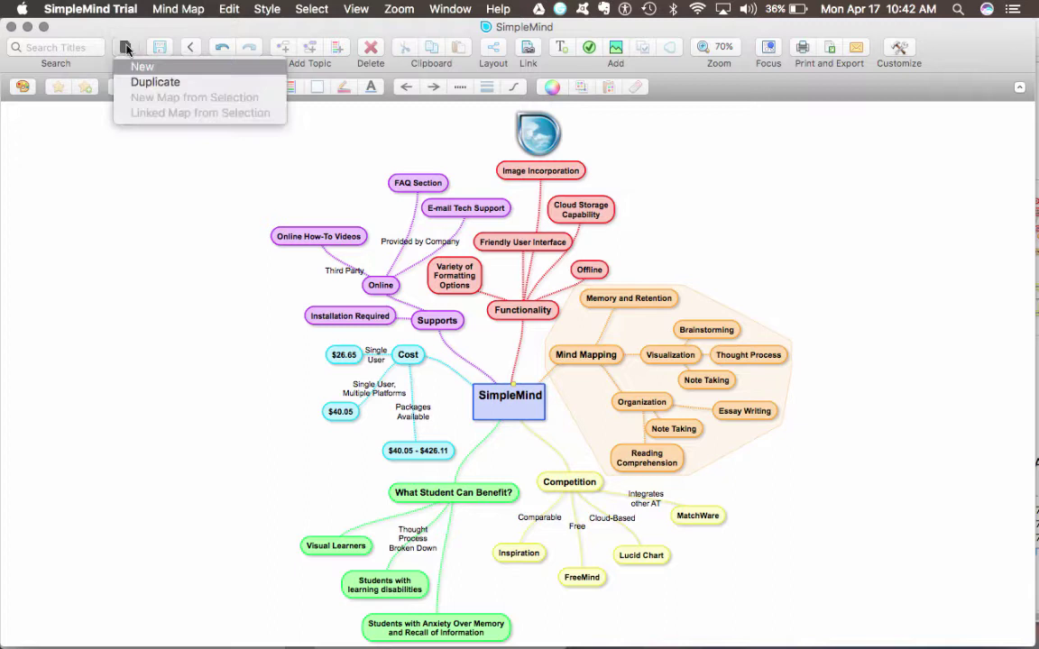
{"action": "left_click", "coordinate": [142, 68]}
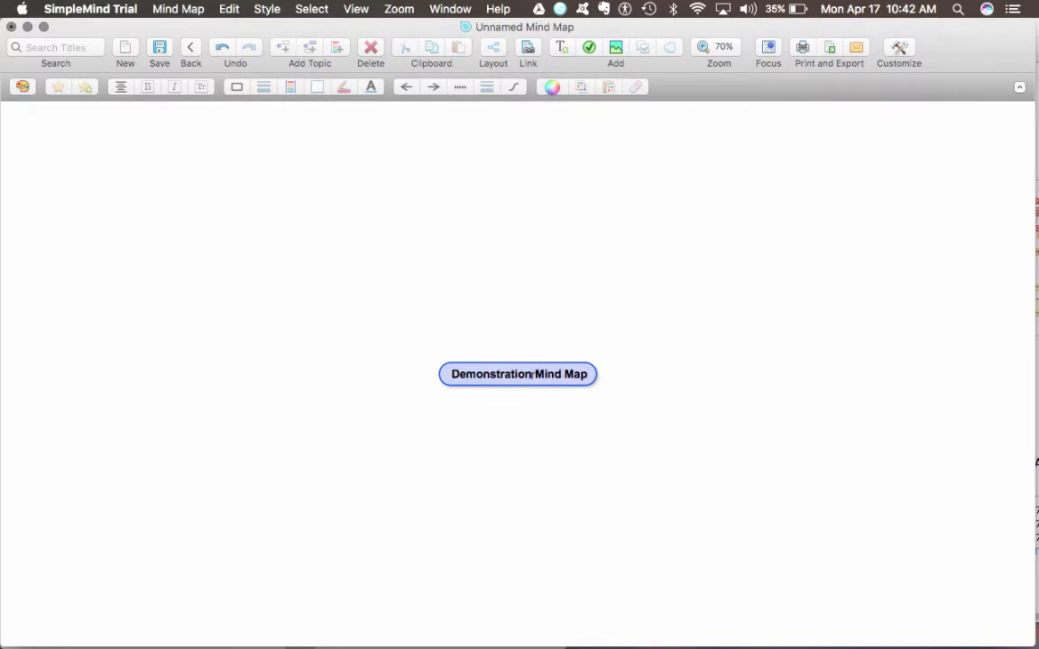
{"action": "key", "text": "Return"}
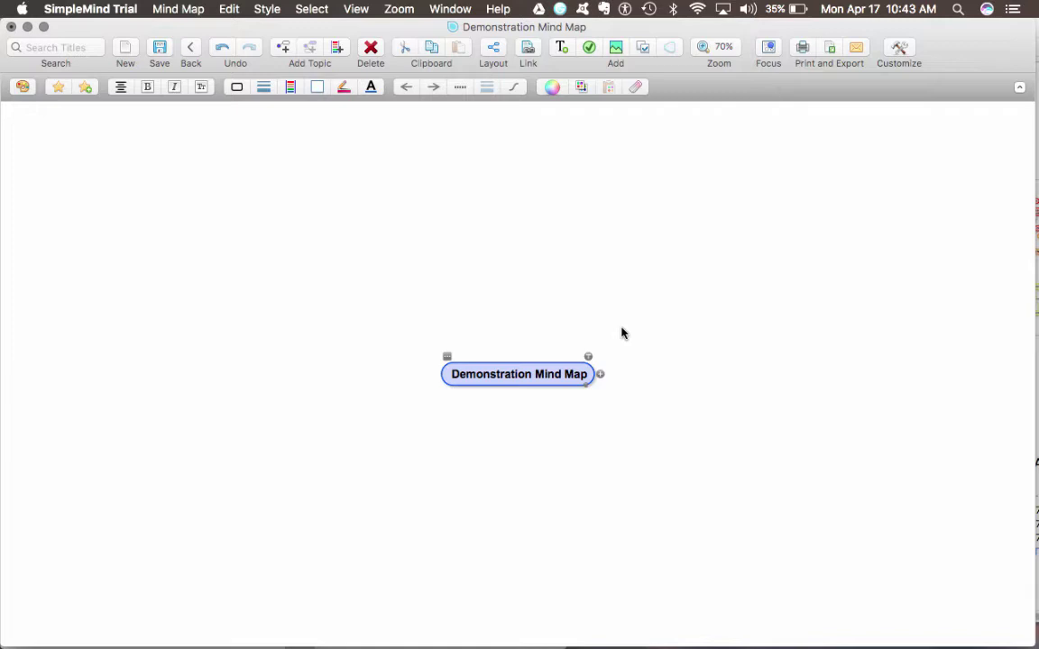
Step: Add a 'Child Node 1' branch to Demonstration Mind Map
{"action": "left_click", "coordinate": [600, 376]}
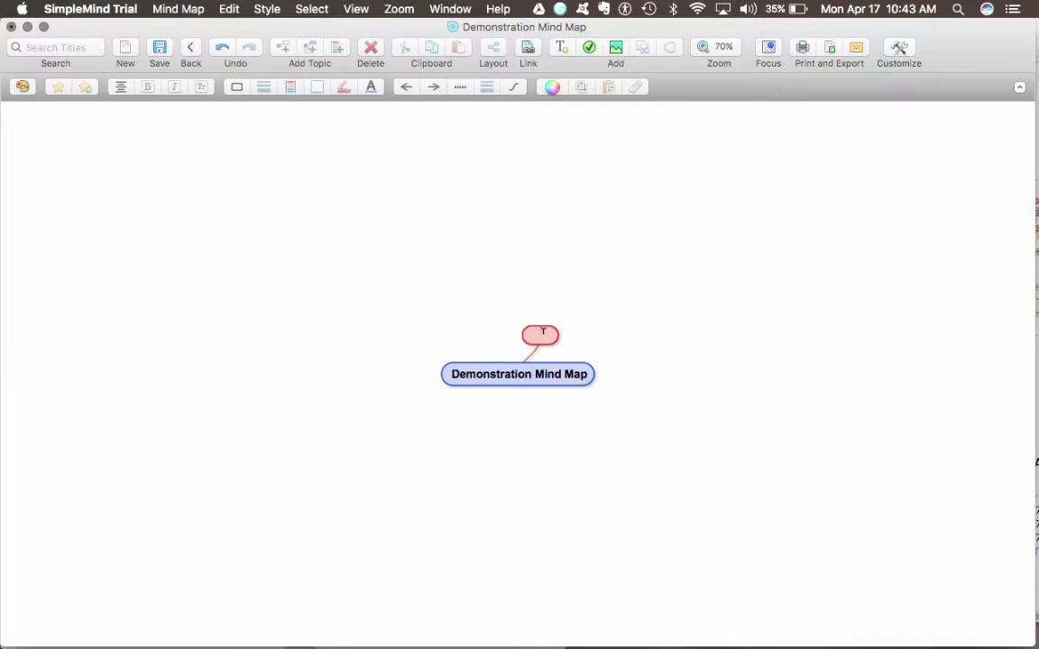
{"action": "type", "text": "Child Node 1"}
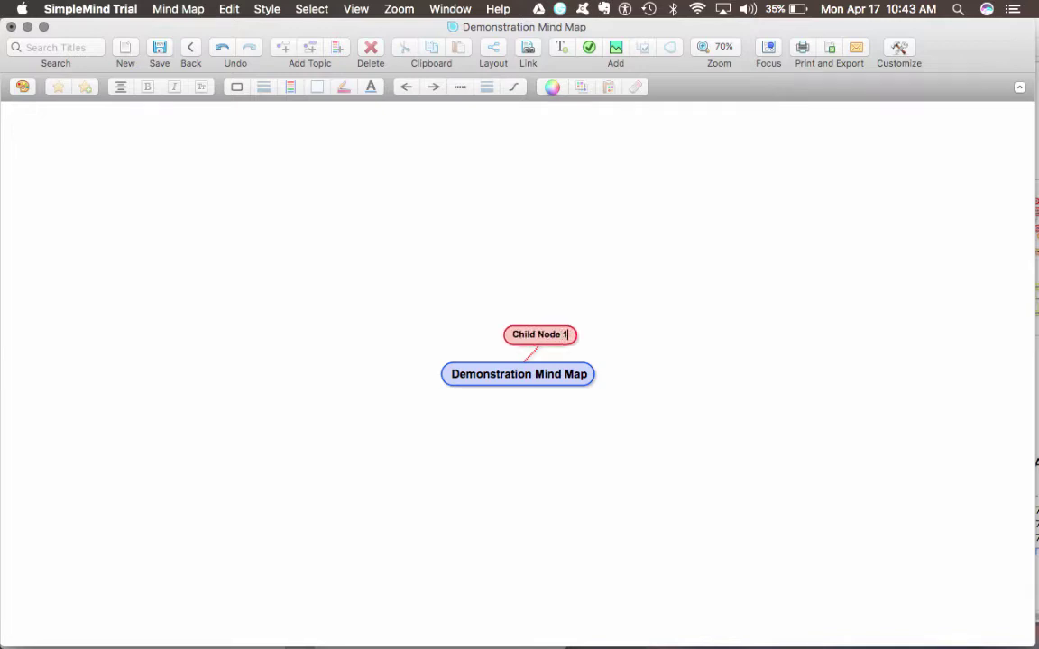
{"action": "key", "text": "Return"}
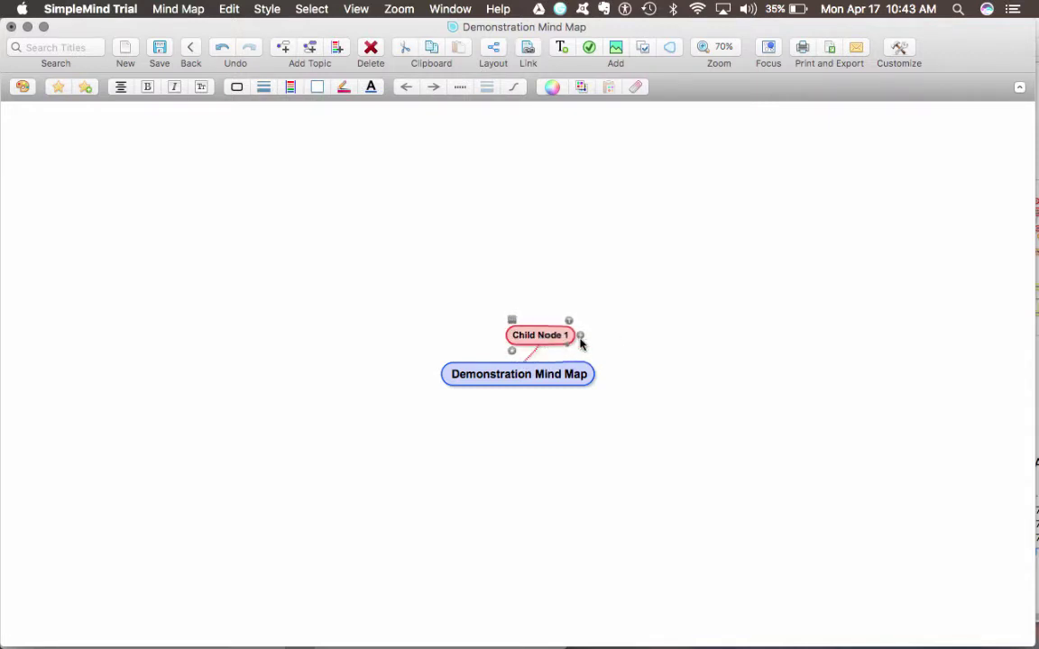
Step: Add 'Child Node A' under Child Node 1, then toggle selection between the two nodes
{"action": "left_click", "coordinate": [580, 336]}
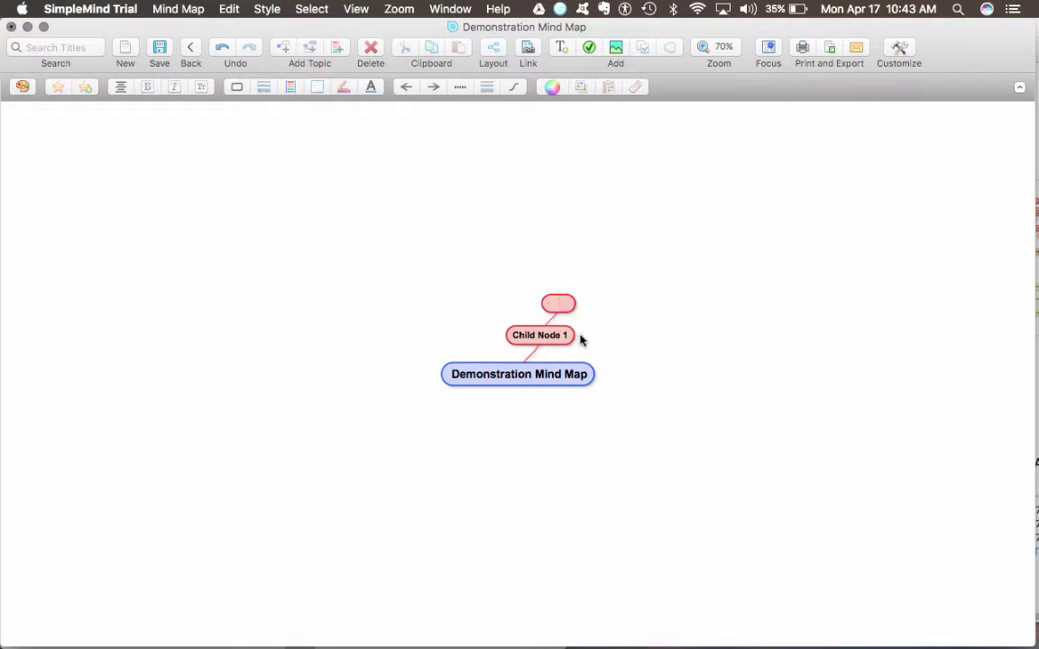
{"action": "type", "text": "Child Node A"}
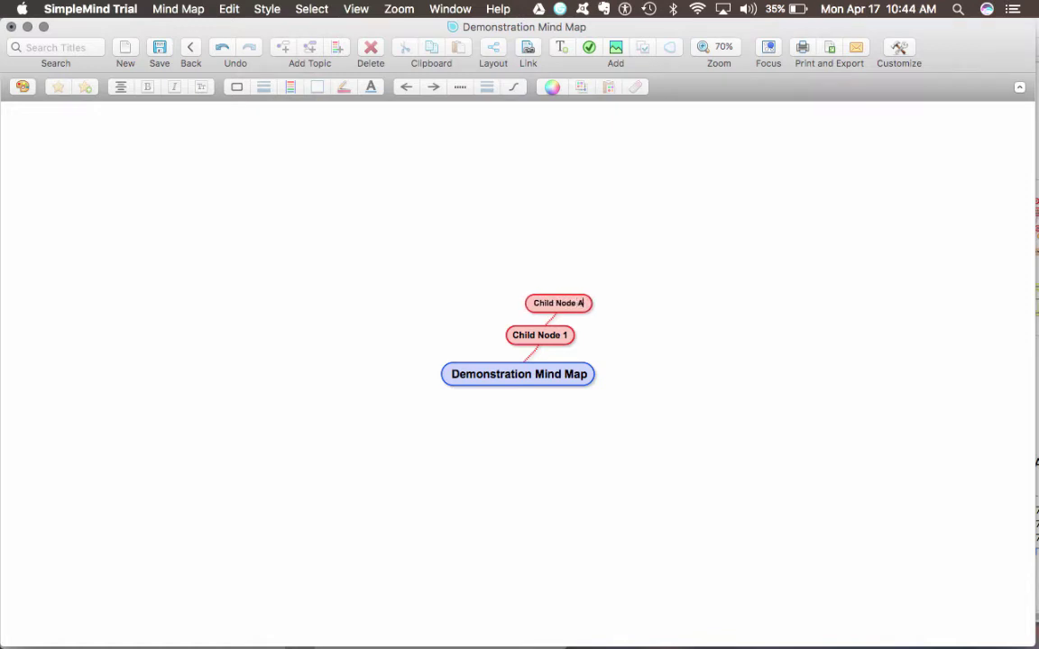
{"action": "key", "text": "Return"}
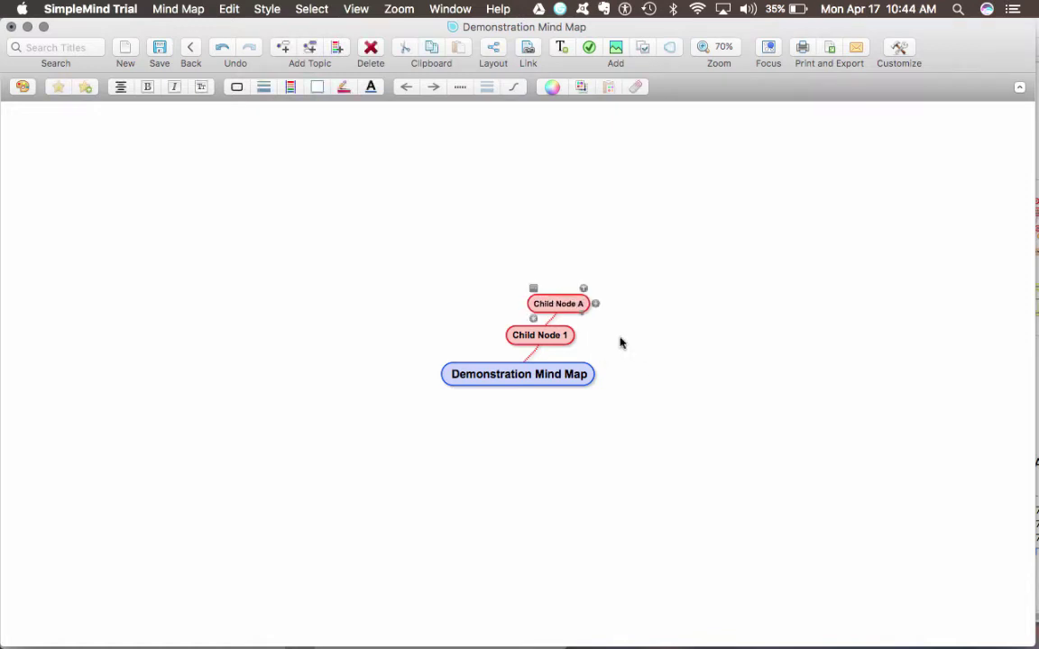
{"action": "left_click", "coordinate": [554, 337]}
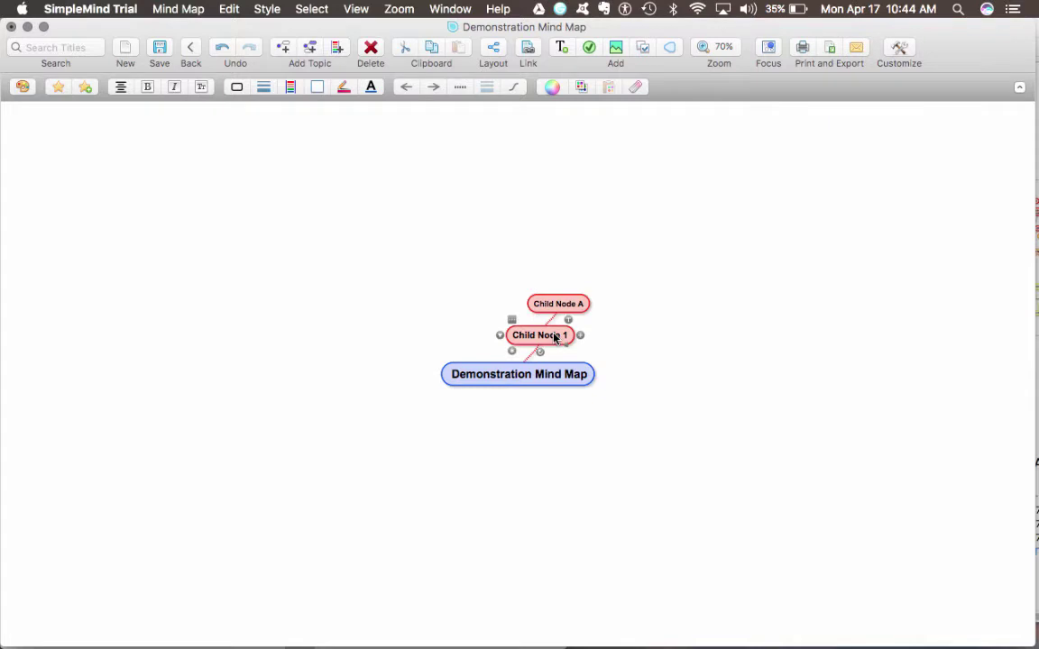
{"action": "left_click", "coordinate": [564, 305]}
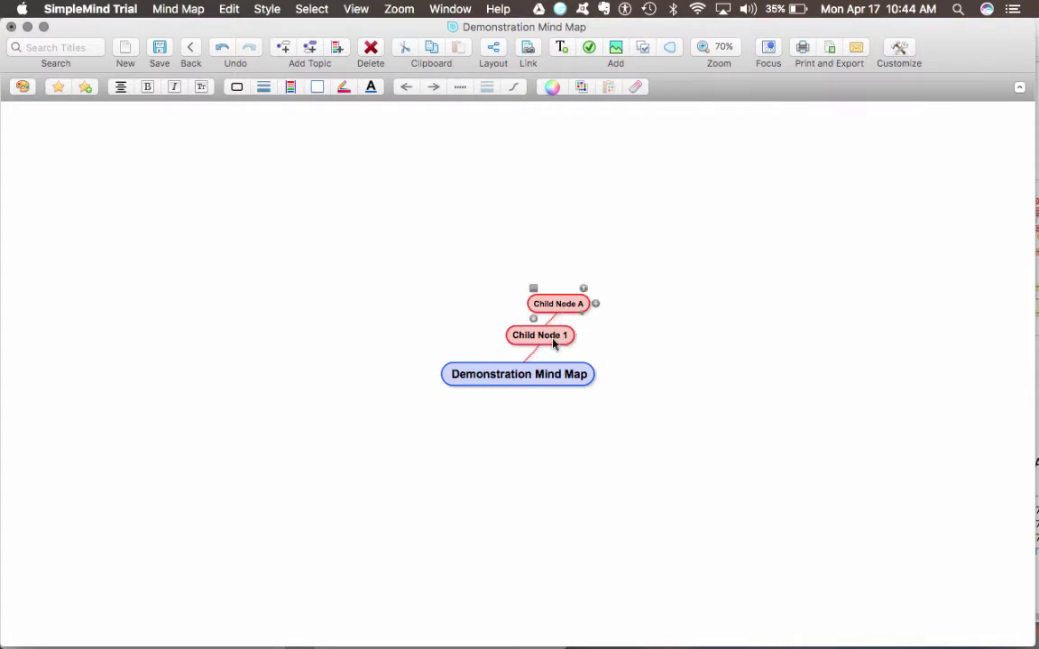
{"action": "left_click", "coordinate": [550, 338]}
{"action": "left_click", "coordinate": [557, 305]}
Step: Add 'Child Node B' under Child Node 1 and move it to the left
{"action": "left_click", "coordinate": [547, 337]}
{"action": "left_click", "coordinate": [556, 306]}
{"action": "left_click", "coordinate": [533, 376]}
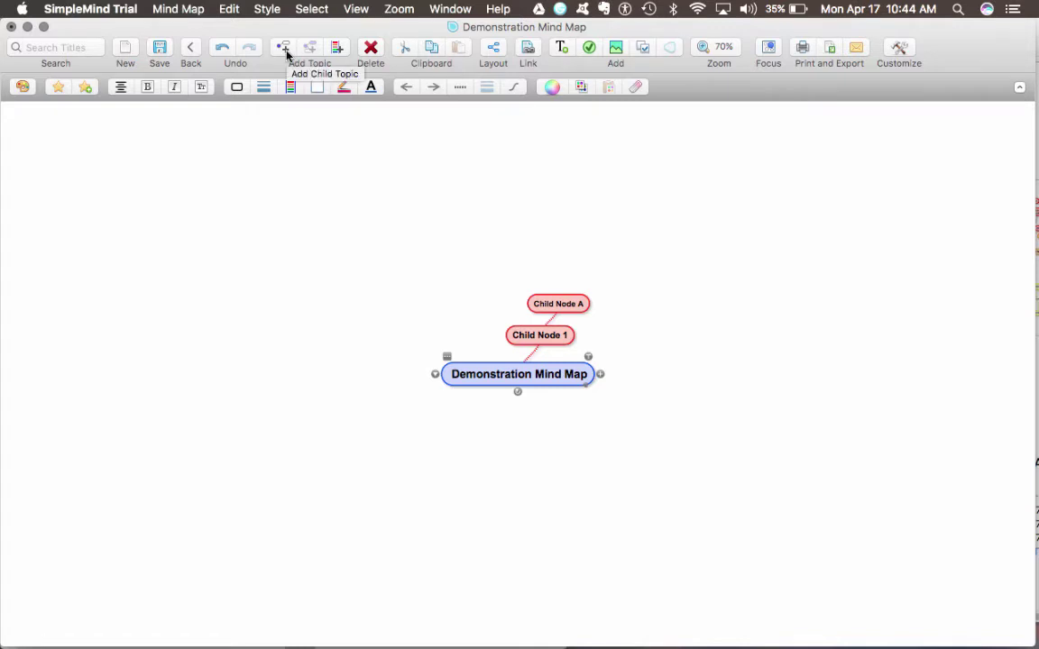
{"action": "left_click", "coordinate": [540, 336]}
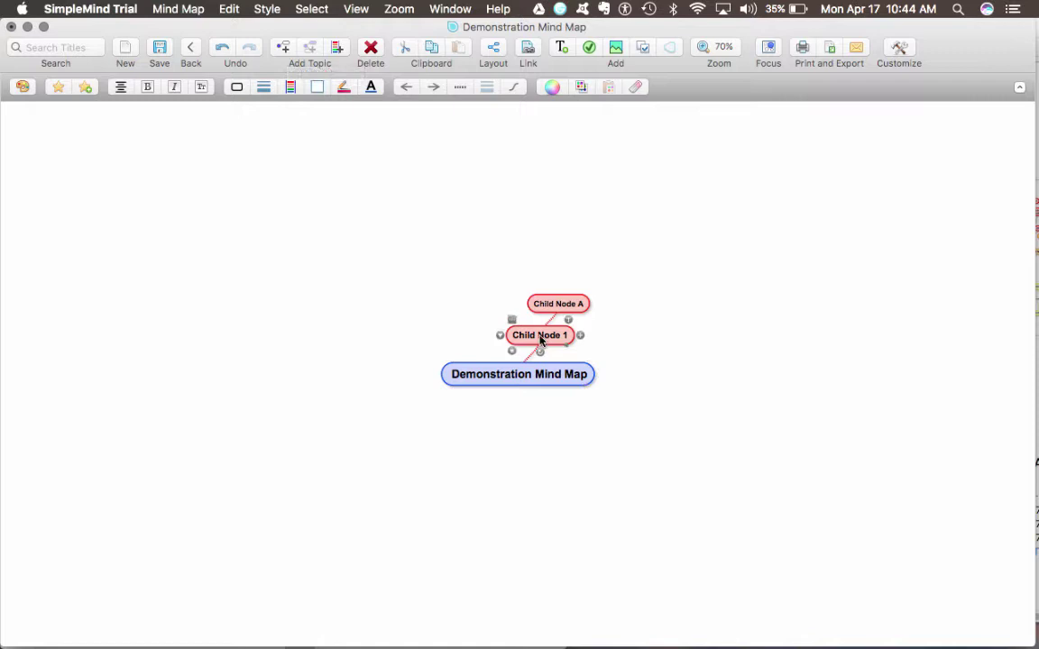
{"action": "left_click", "coordinate": [284, 47]}
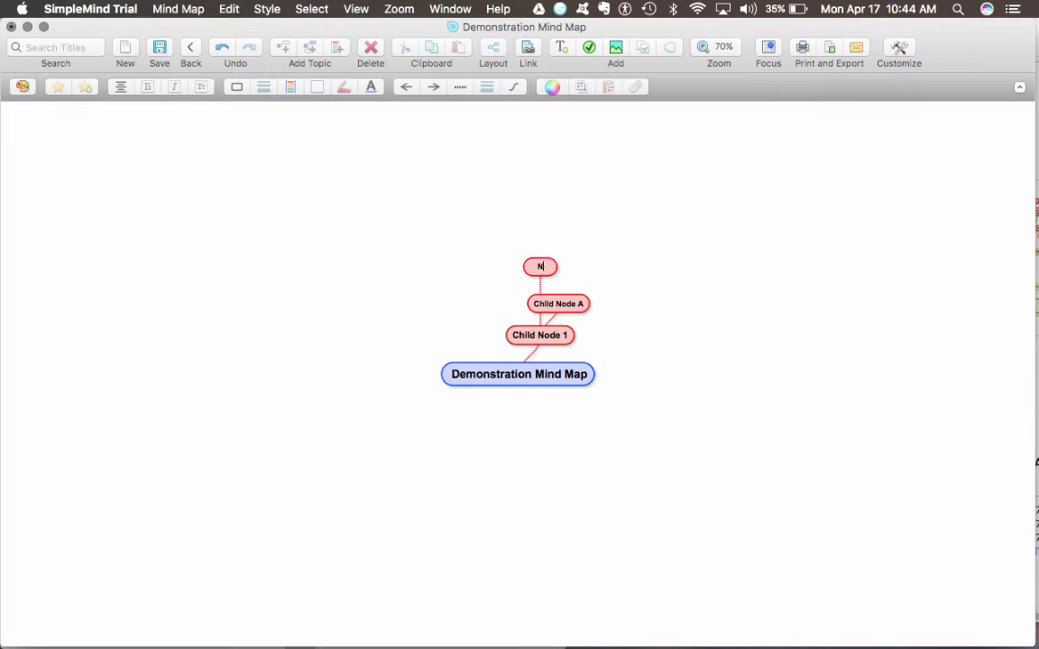
{"action": "type", "text": "Child Node B"}
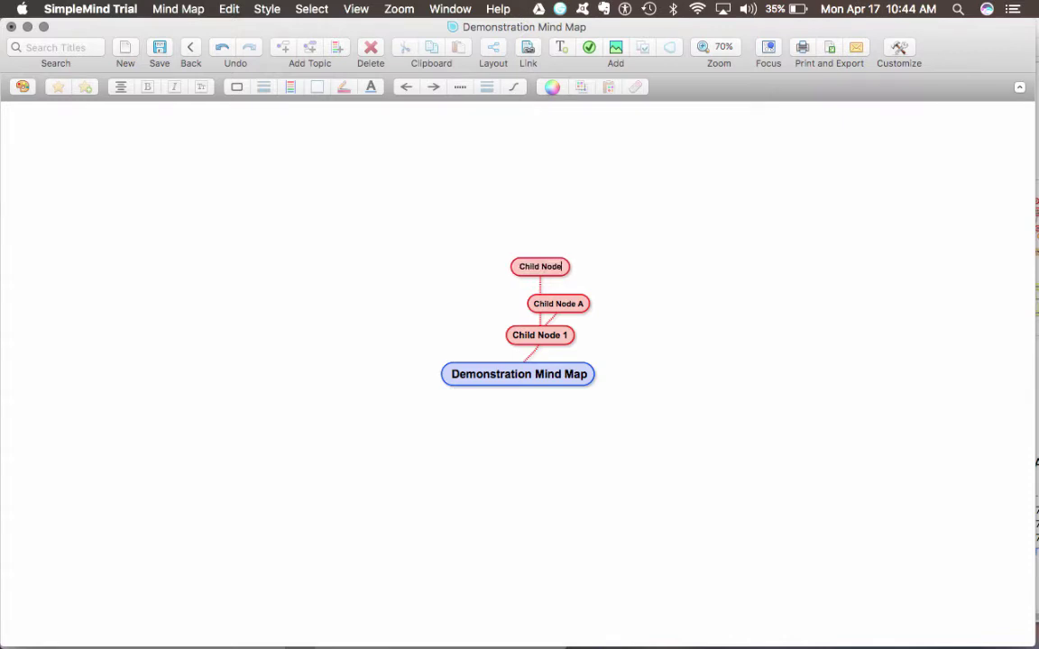
{"action": "left_click", "coordinate": [559, 269]}
{"action": "left_click_drag", "start_coordinate": [559, 269], "coordinate": [487, 269]}
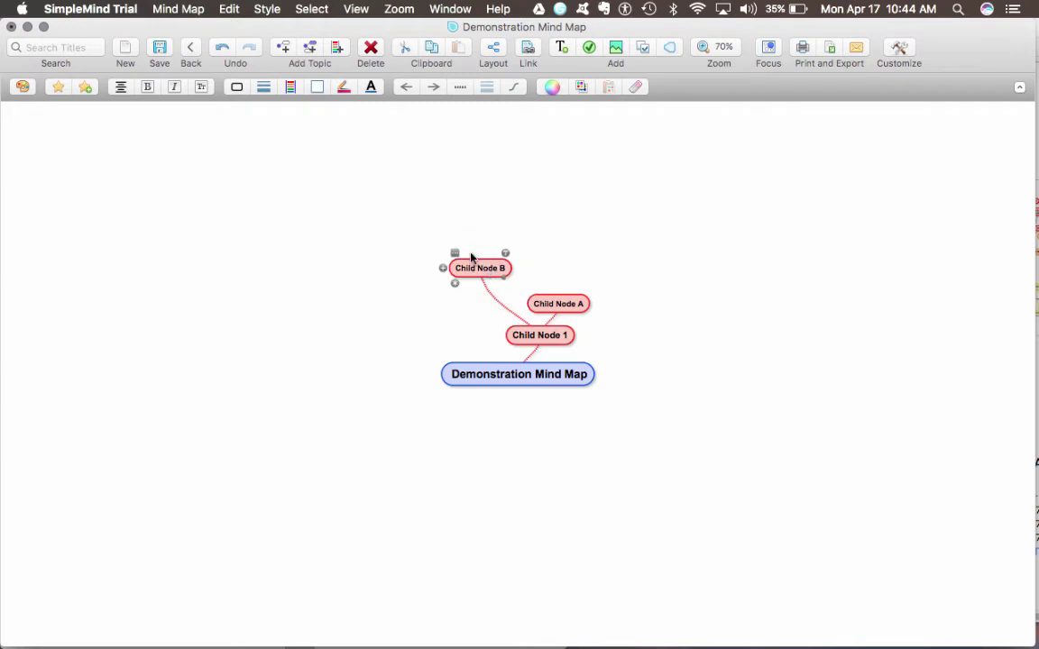
Step: Add a green 'Child Node 2' off the central topic and move it down-right
{"action": "left_click", "coordinate": [514, 382]}
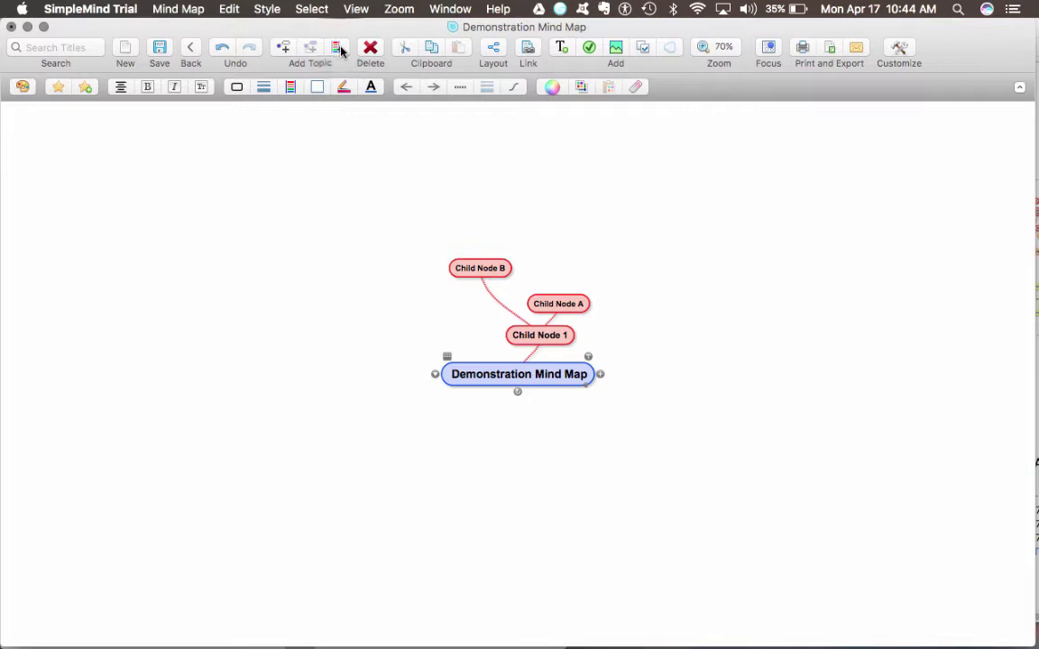
{"action": "left_click", "coordinate": [339, 48]}
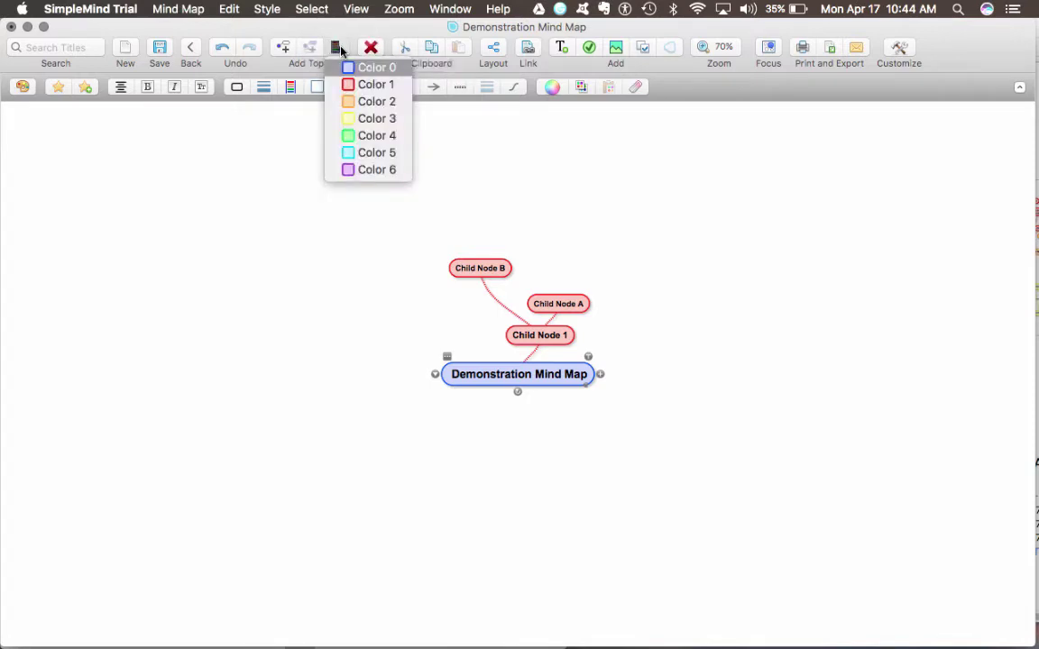
{"action": "left_click", "coordinate": [339, 52]}
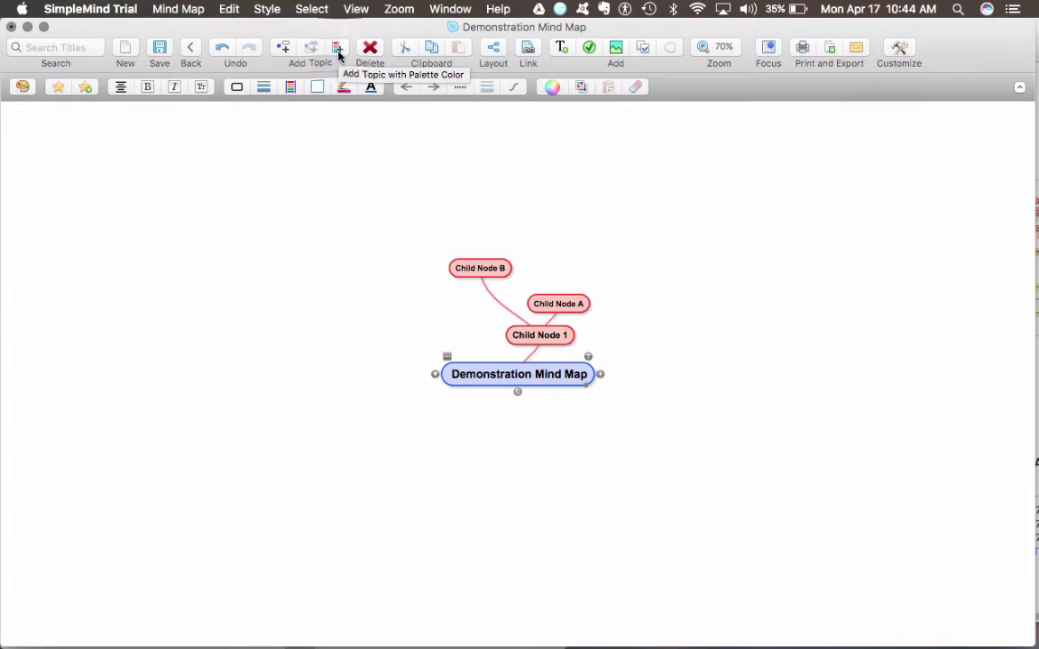
{"action": "left_click", "coordinate": [337, 49]}
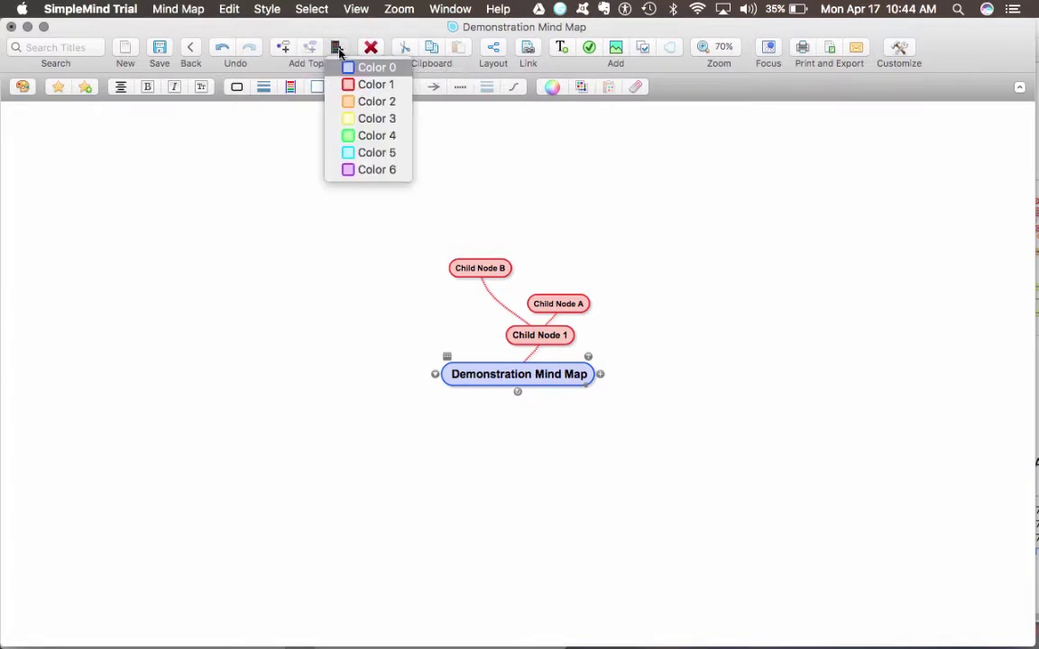
{"action": "left_click", "coordinate": [379, 135]}
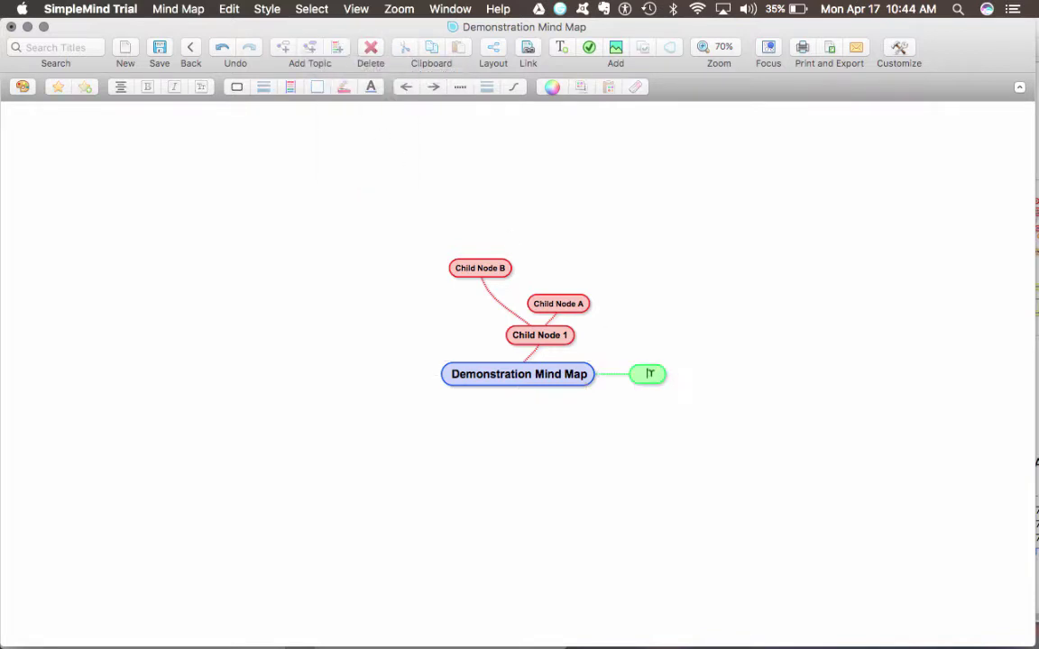
{"action": "type", "text": "Child Node 2"}
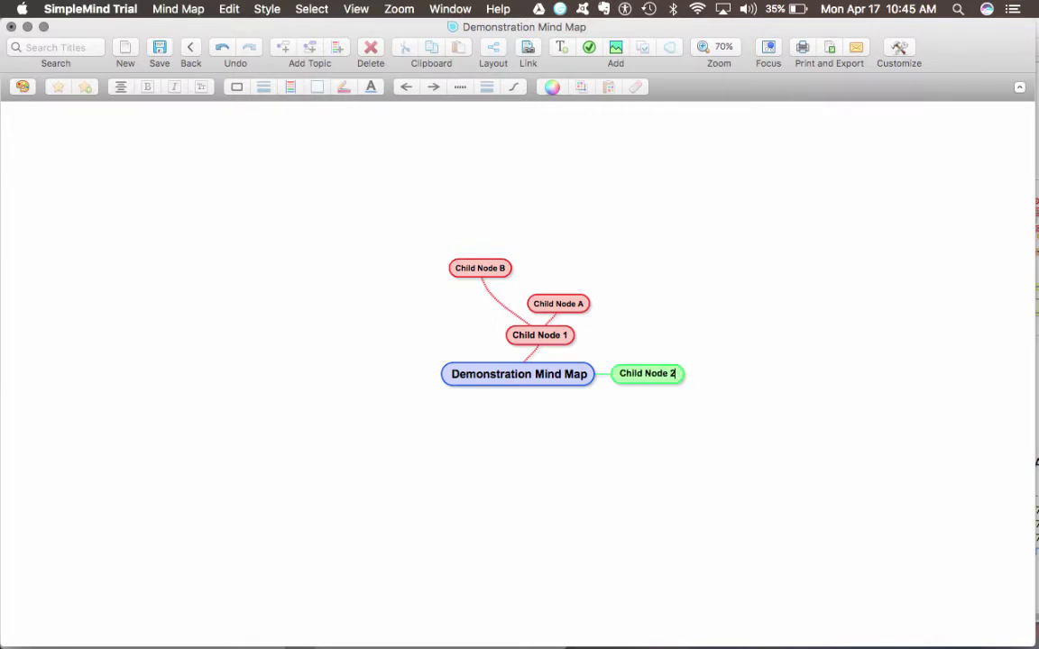
{"action": "key", "text": "Return"}
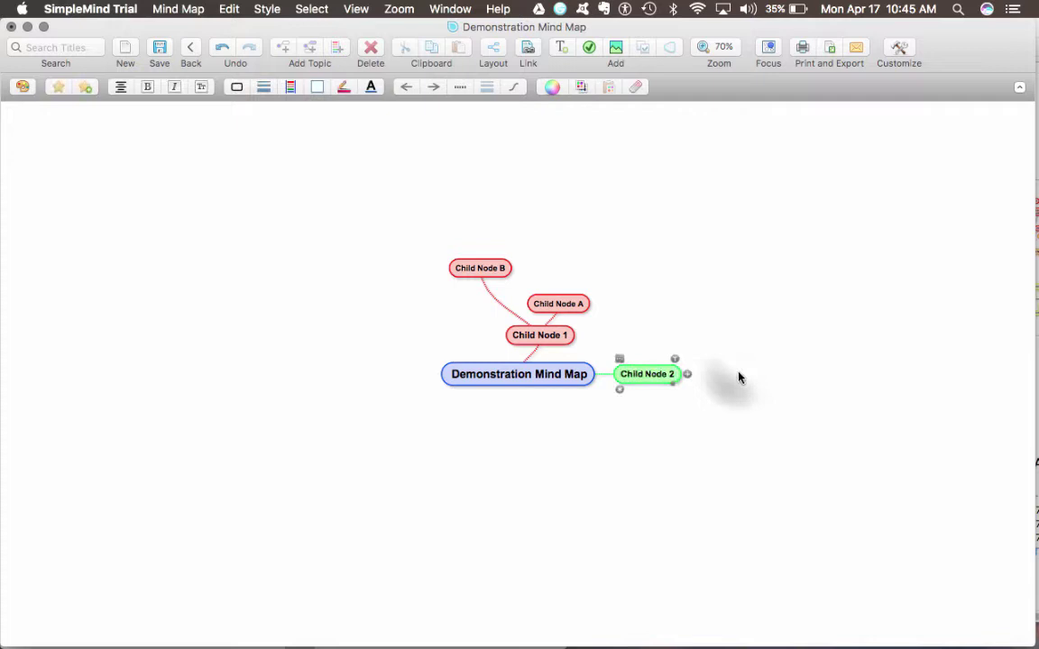
{"action": "left_click_drag", "start_coordinate": [654, 374], "coordinate": [671, 424]}
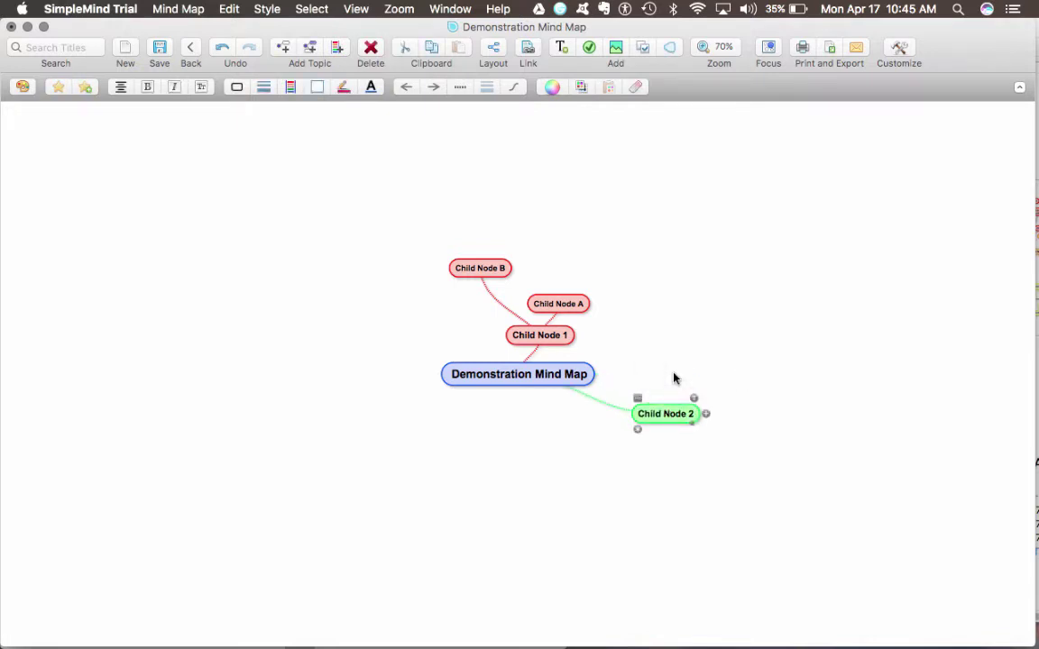
{"action": "left_click", "coordinate": [673, 378]}
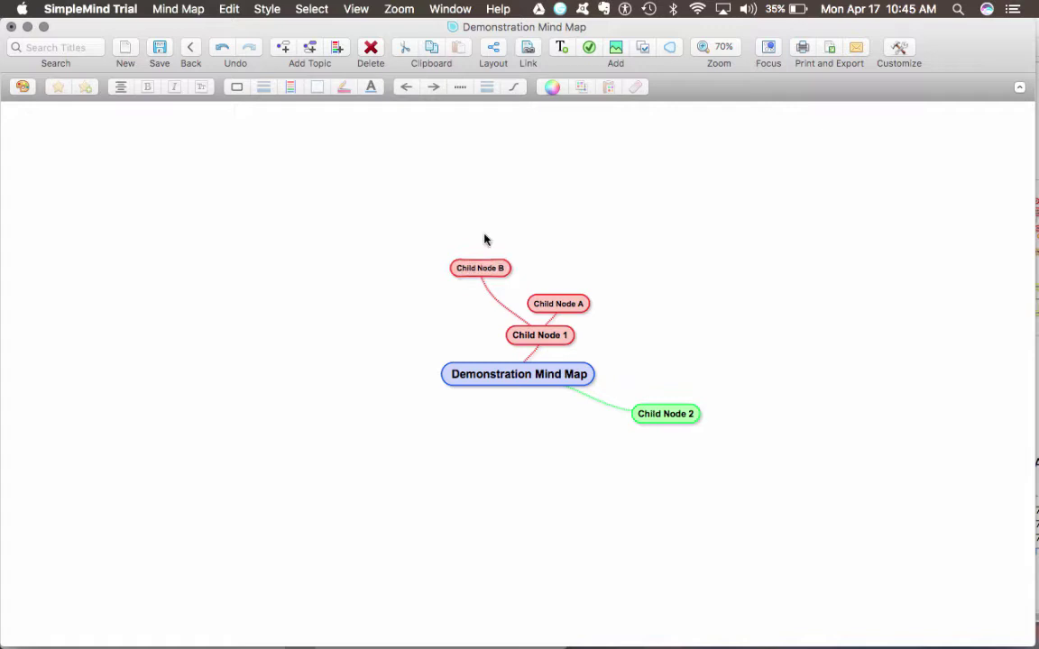
Step: Move Child Node B up-left and Child Node A higher, then select the B link
{"action": "left_click_drag", "start_coordinate": [478, 267], "coordinate": [410, 263]}
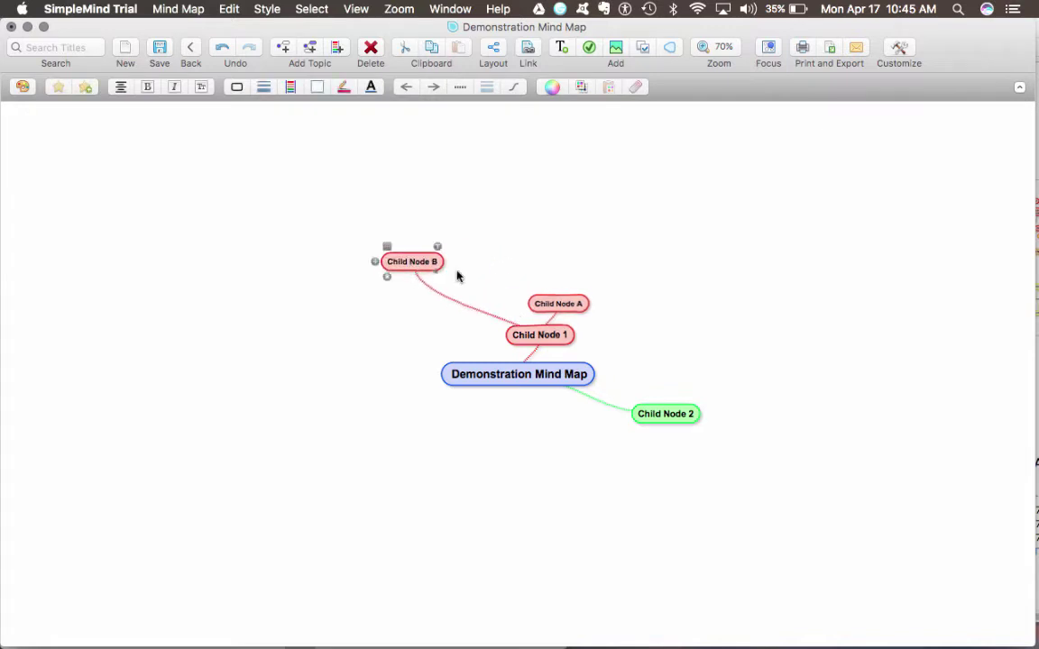
{"action": "left_click_drag", "start_coordinate": [558, 304], "coordinate": [565, 266]}
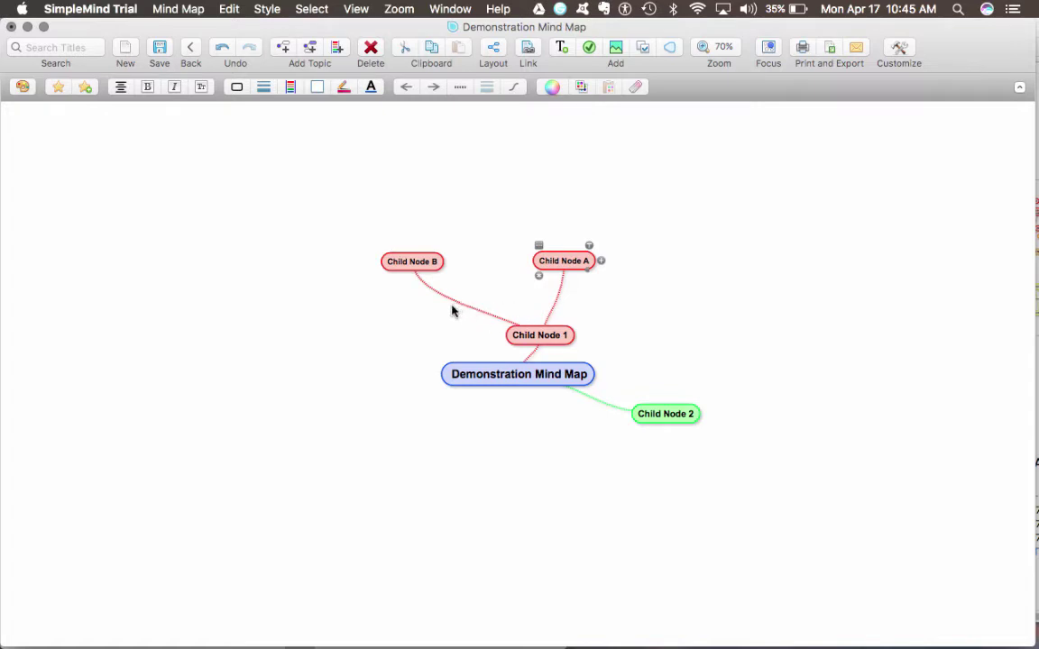
{"action": "left_click", "coordinate": [459, 305]}
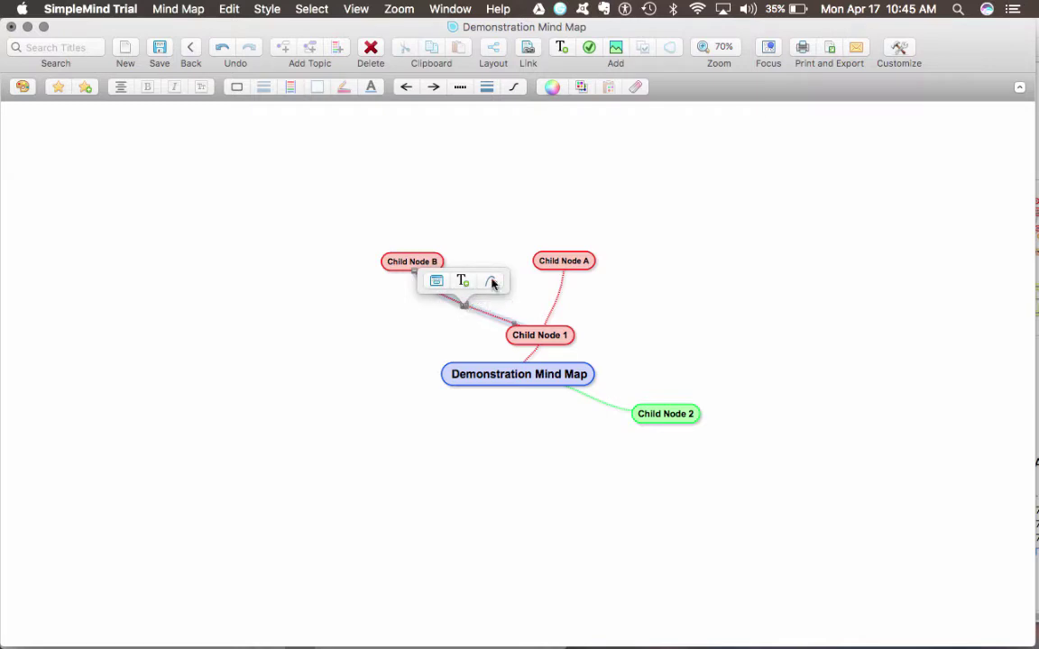
Step: Give the Child Node B–Child Node 1 link the text label 'Connection'
{"action": "left_click", "coordinate": [463, 284]}
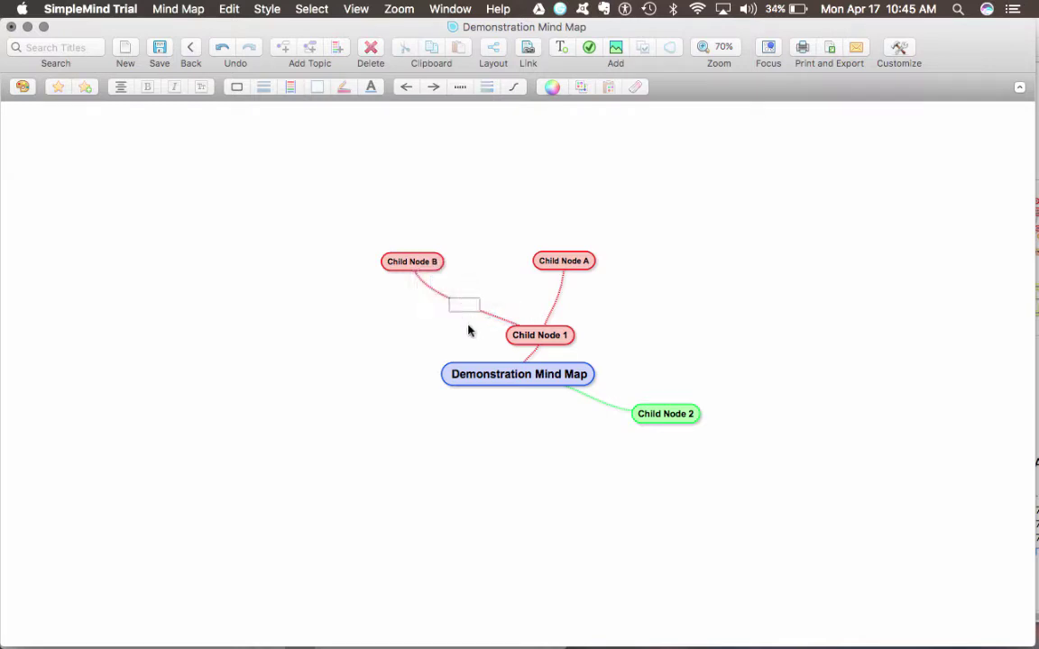
{"action": "type", "text": "Connection"}
{"action": "left_click", "coordinate": [492, 238]}
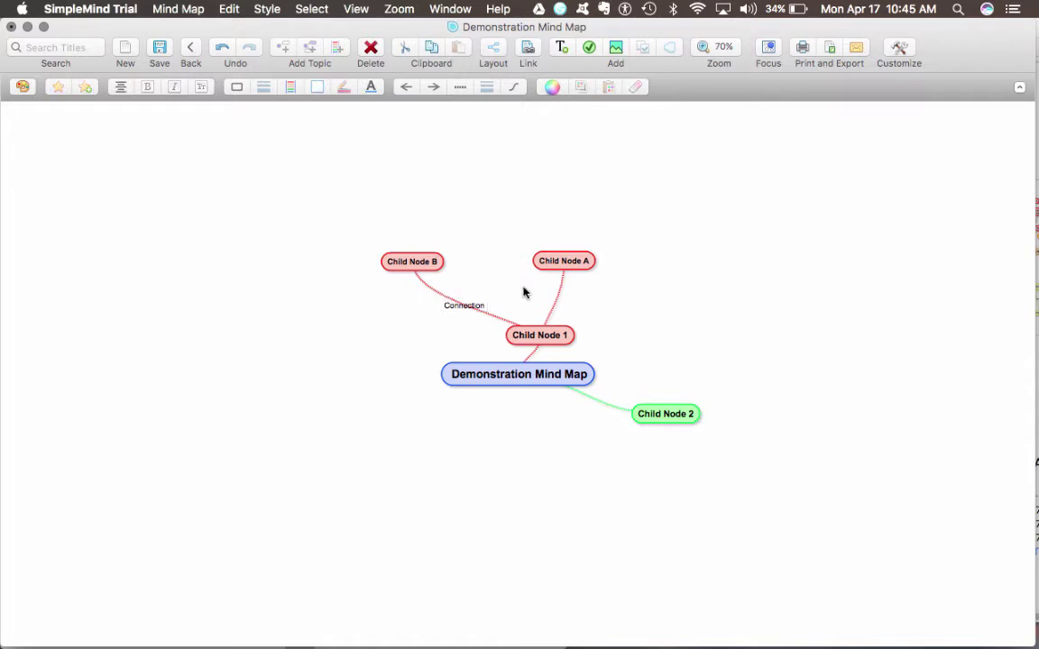
Step: Select the Connection label on the link and bring up its editing options
{"action": "left_click", "coordinate": [494, 376]}
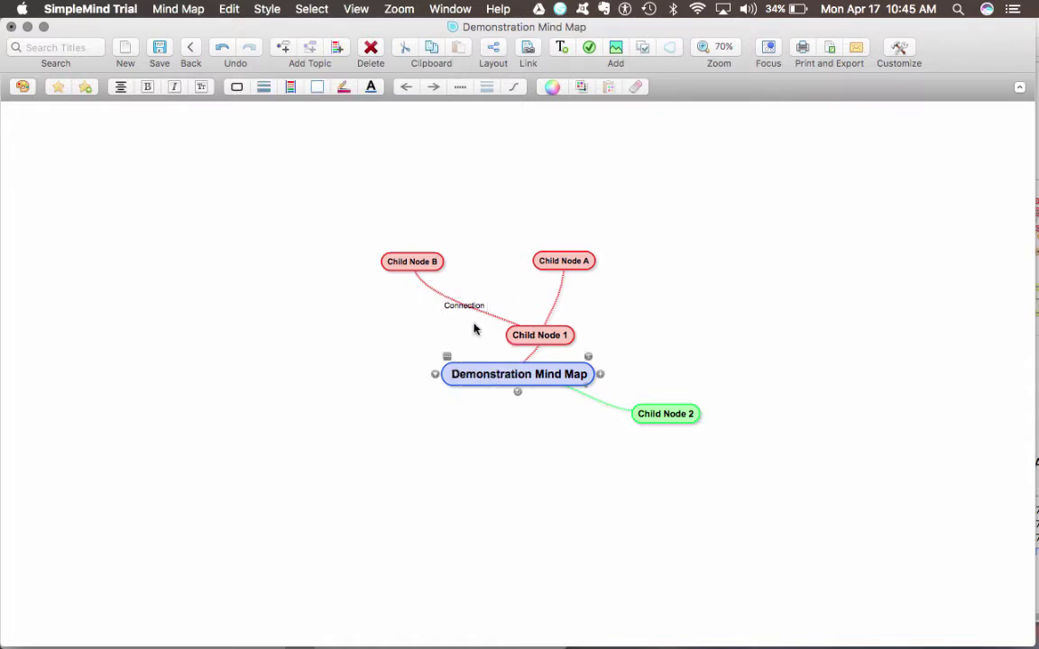
{"action": "left_click", "coordinate": [444, 296]}
{"action": "left_click", "coordinate": [420, 267]}
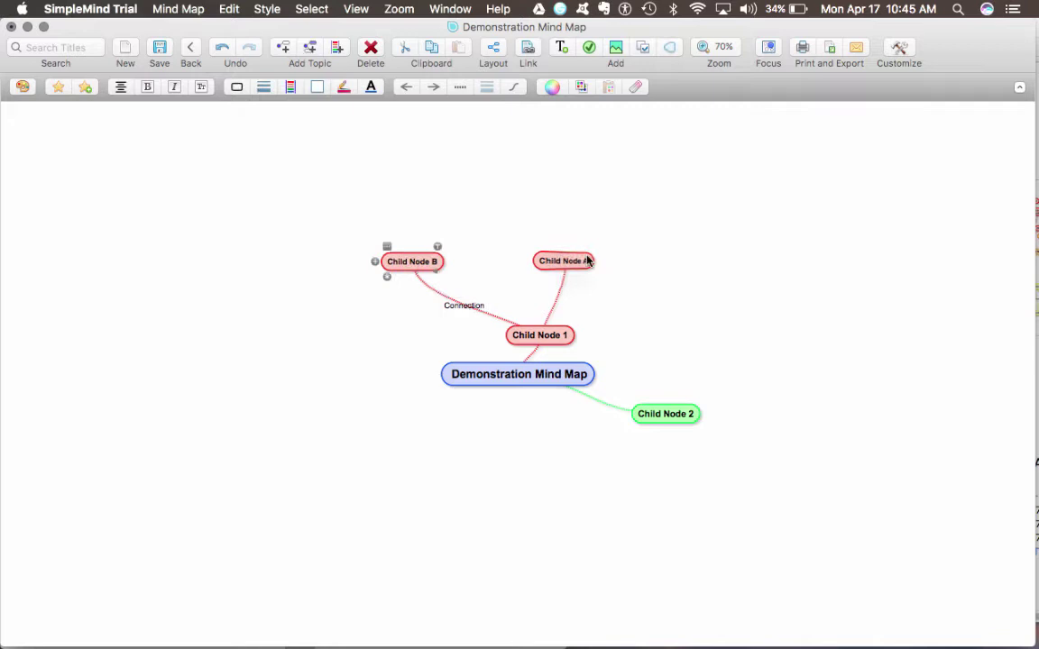
{"action": "left_click", "coordinate": [580, 262]}
{"action": "left_click", "coordinate": [540, 335]}
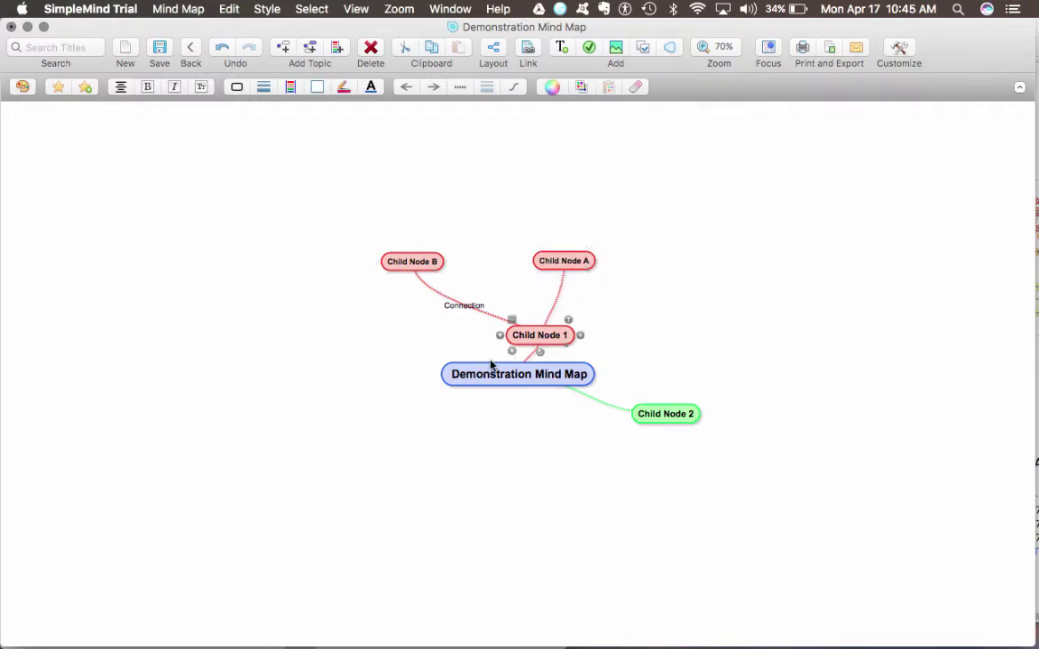
{"action": "left_click", "coordinate": [464, 305]}
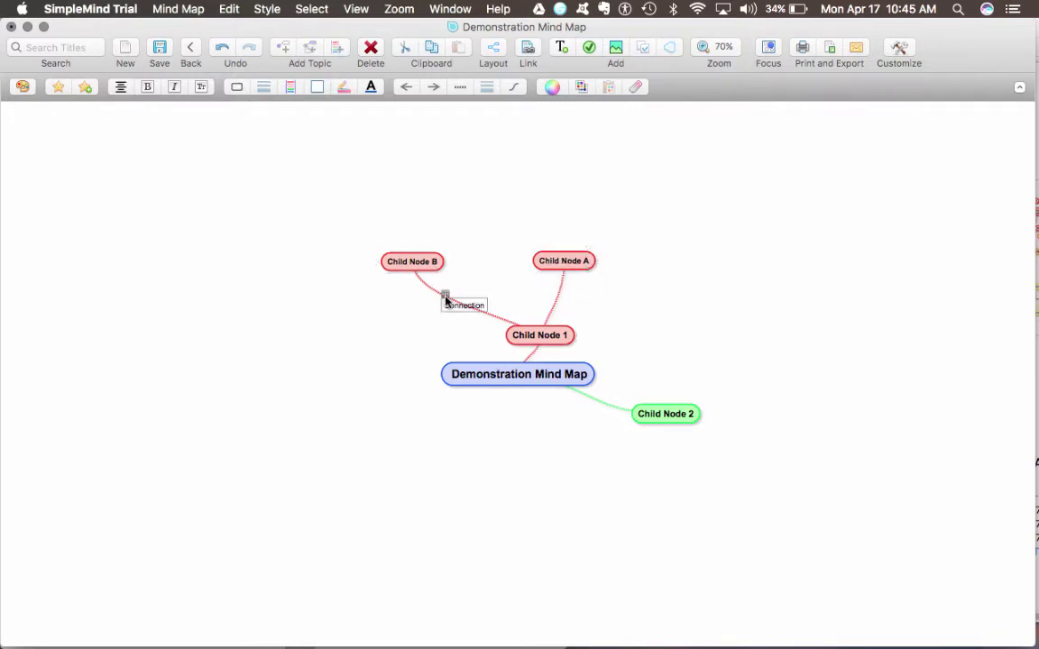
{"action": "left_click", "coordinate": [445, 300]}
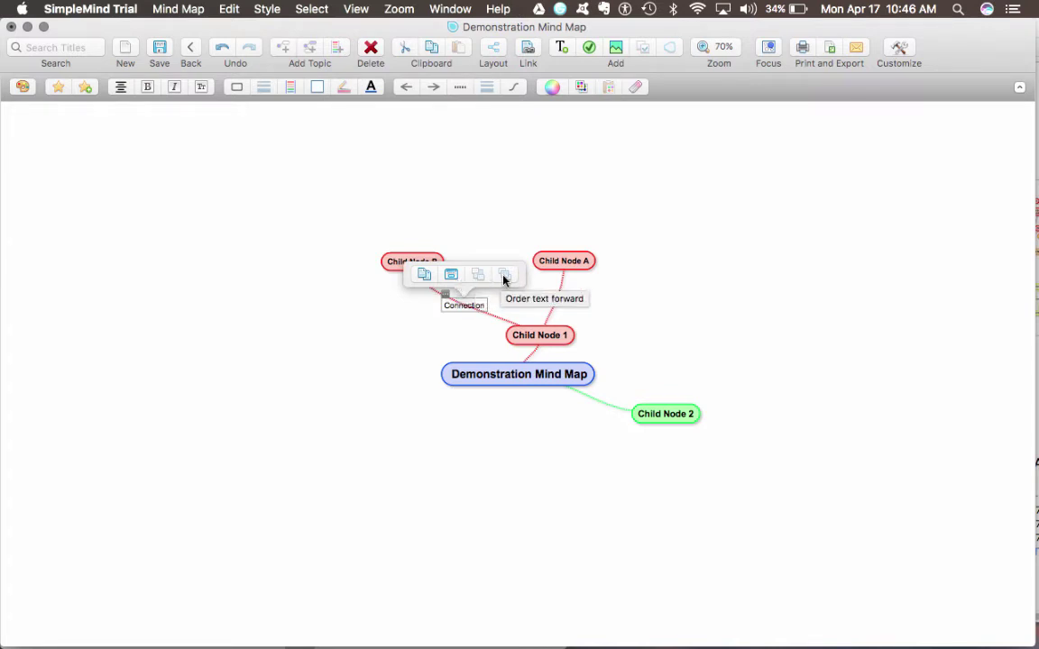
Step: Change the label text in Text Properties to 'Connection For Child Node B'
{"action": "left_click", "coordinate": [452, 275]}
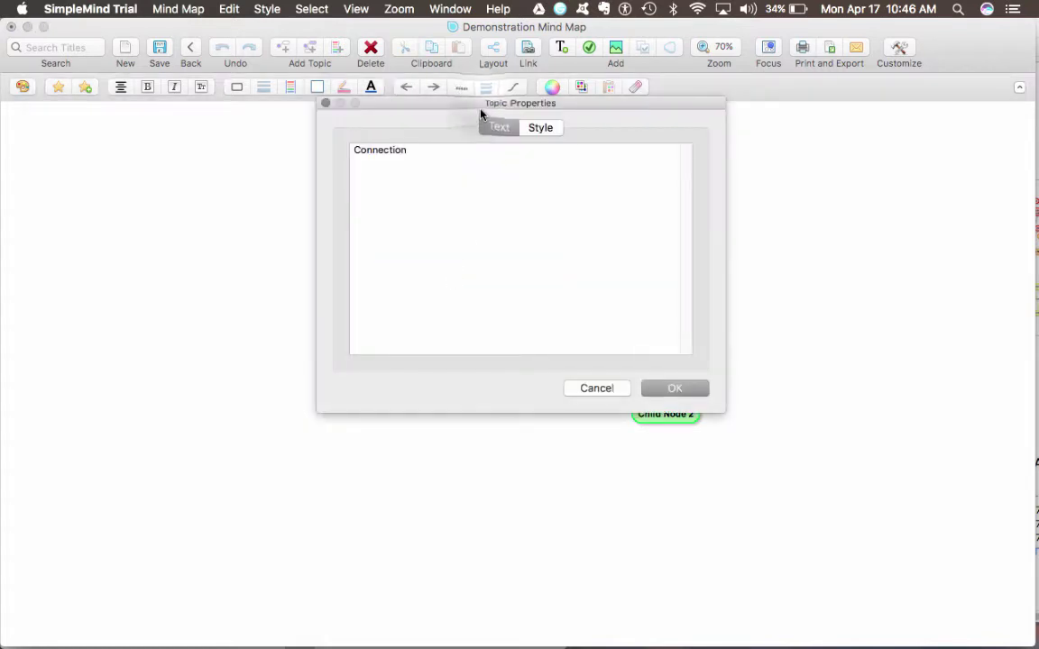
{"action": "left_click_drag", "start_coordinate": [481, 112], "coordinate": [771, 174]}
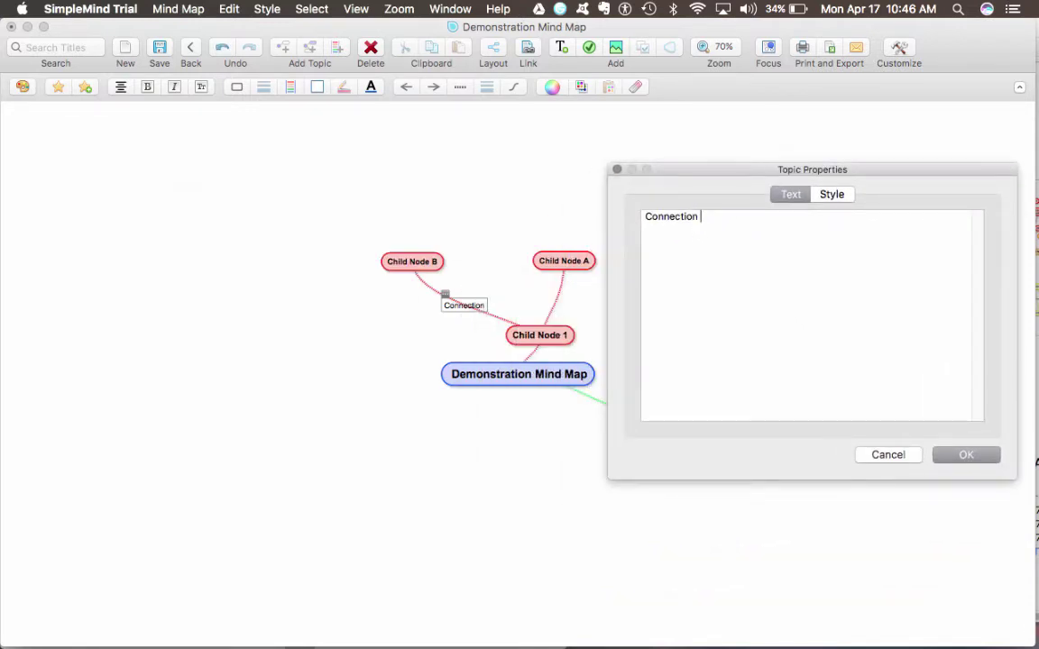
{"action": "type", "text": "For Child Node B"}
{"action": "left_click", "coordinate": [947, 458]}
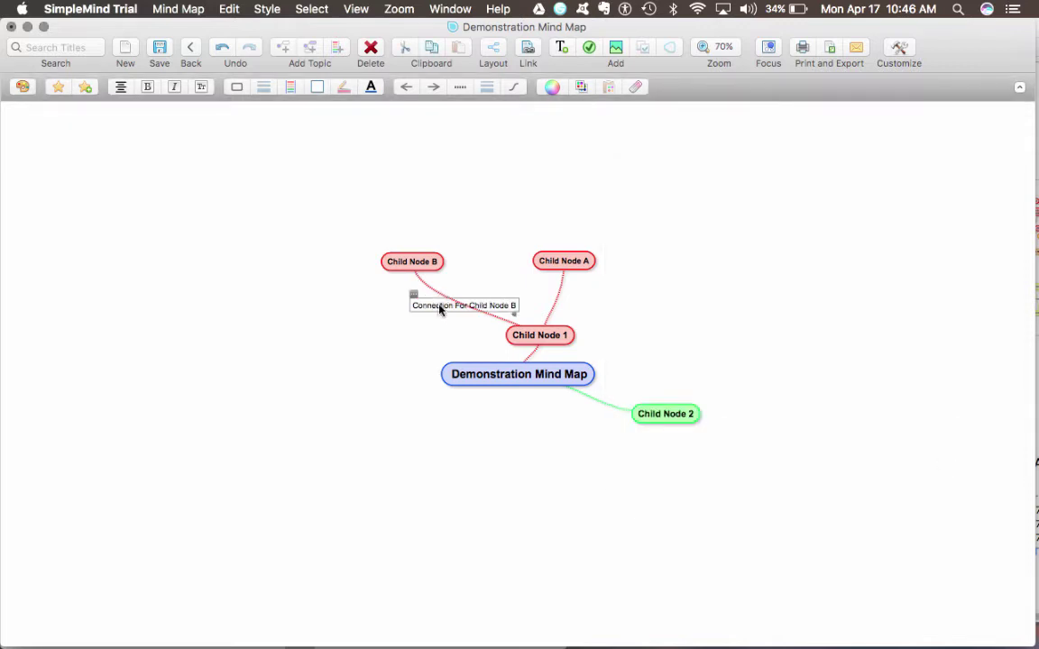
Step: In the label's Style properties, set a custom Blue fill colour from the Apple palette
{"action": "left_click", "coordinate": [415, 302]}
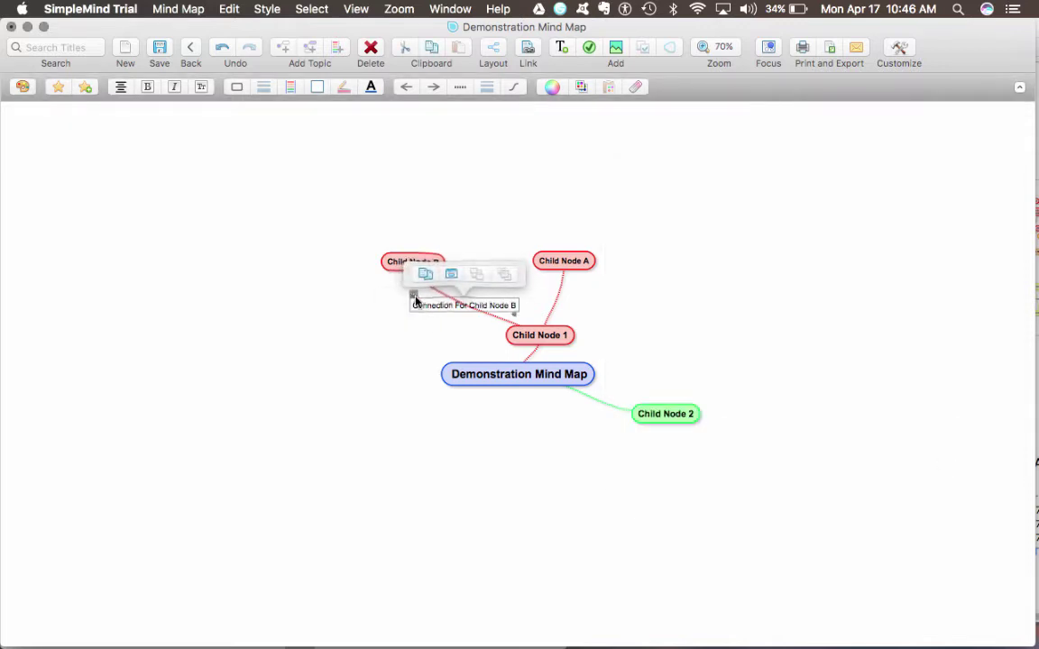
{"action": "left_click", "coordinate": [454, 272]}
{"action": "left_click", "coordinate": [541, 128]}
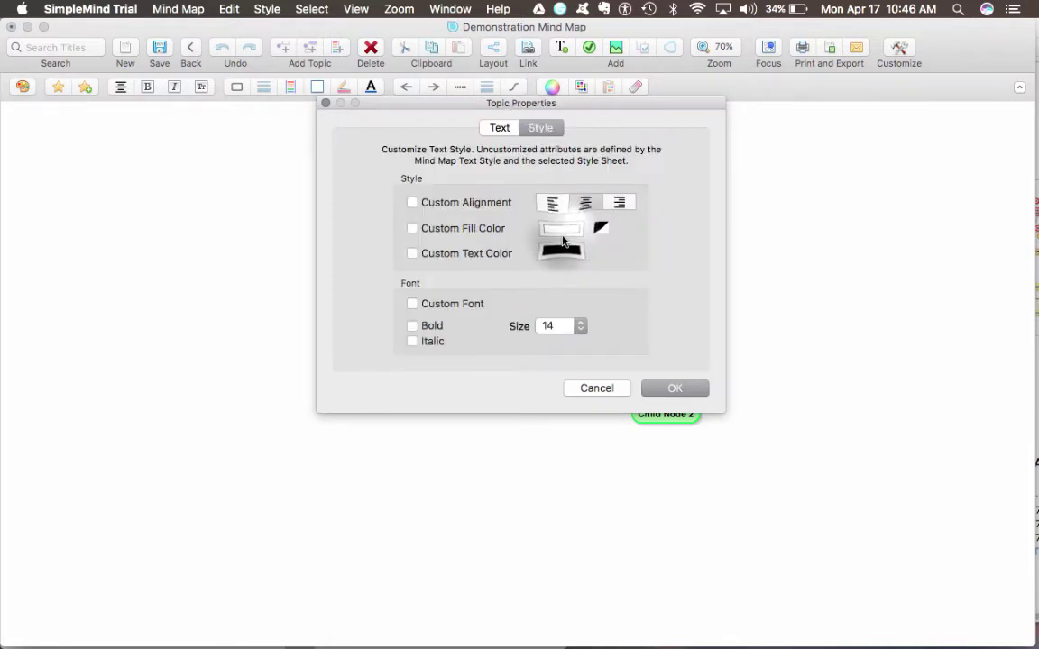
{"action": "left_click", "coordinate": [600, 230]}
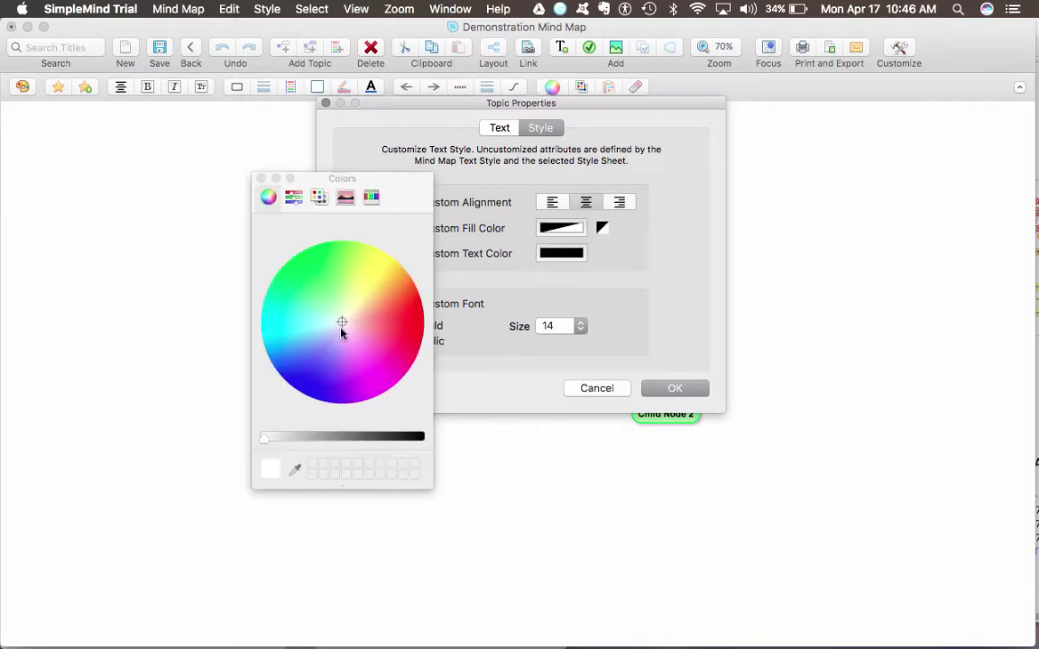
{"action": "left_click", "coordinate": [294, 198]}
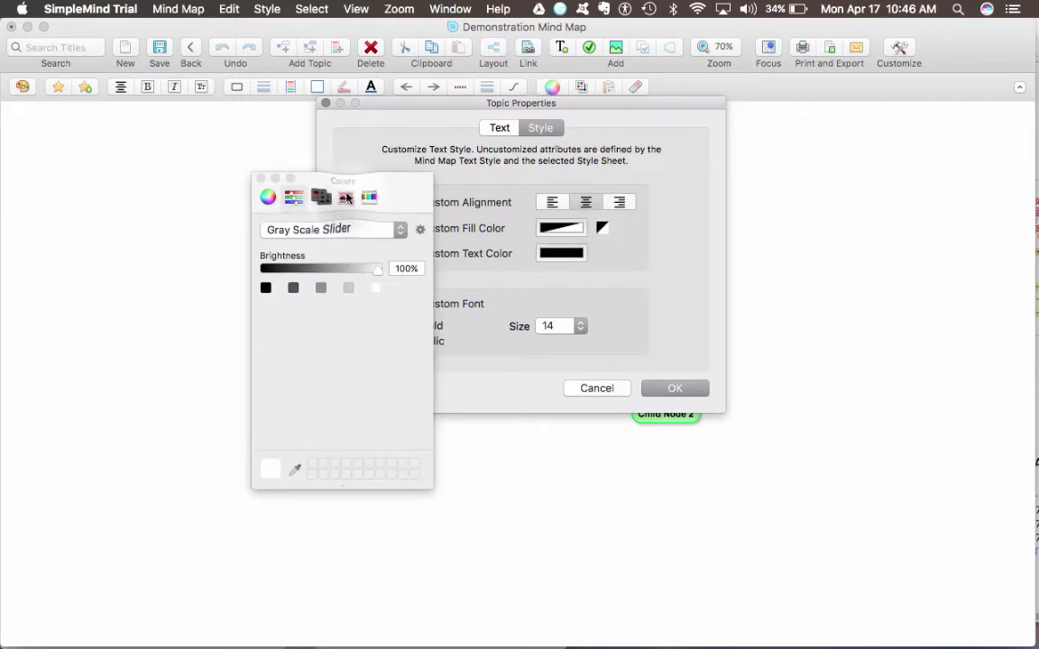
{"action": "left_click", "coordinate": [345, 199]}
{"action": "left_click", "coordinate": [294, 197]}
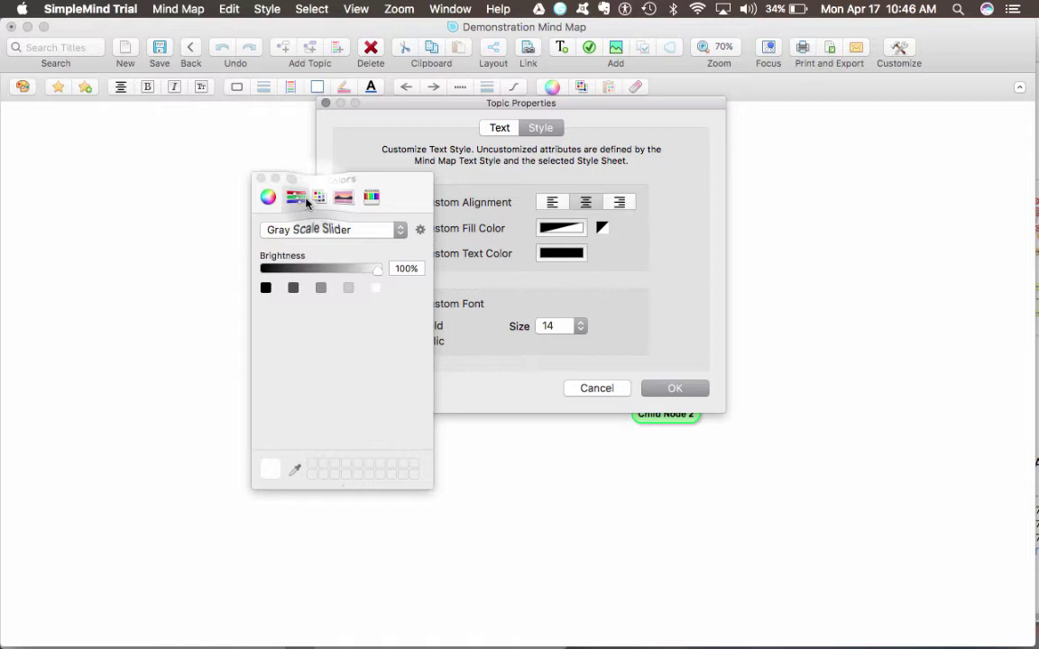
{"action": "left_click", "coordinate": [319, 198]}
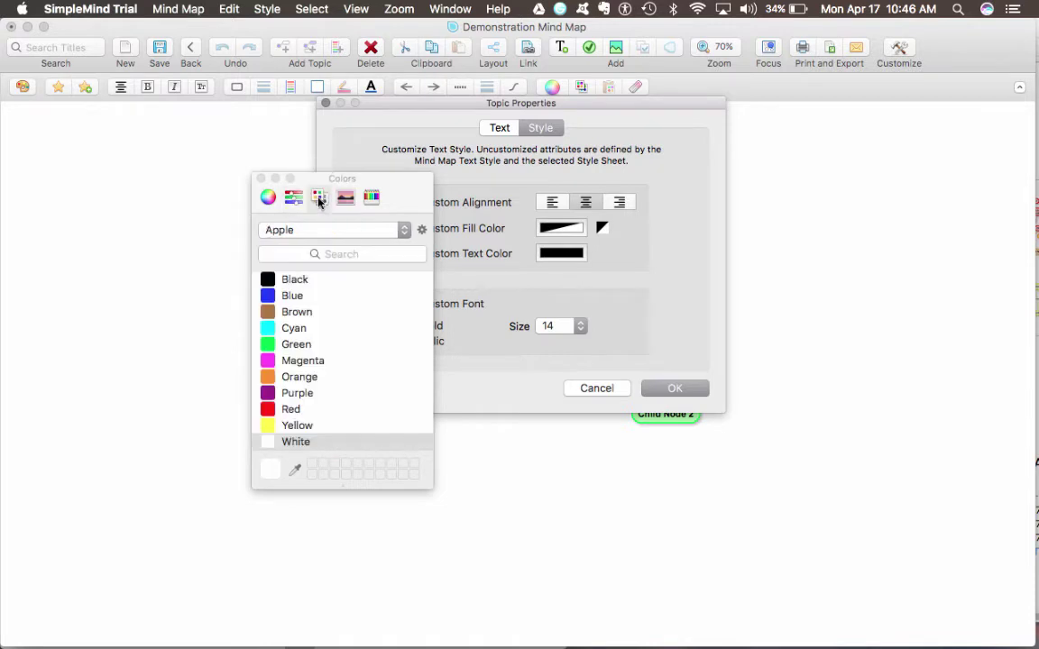
{"action": "left_click", "coordinate": [298, 296]}
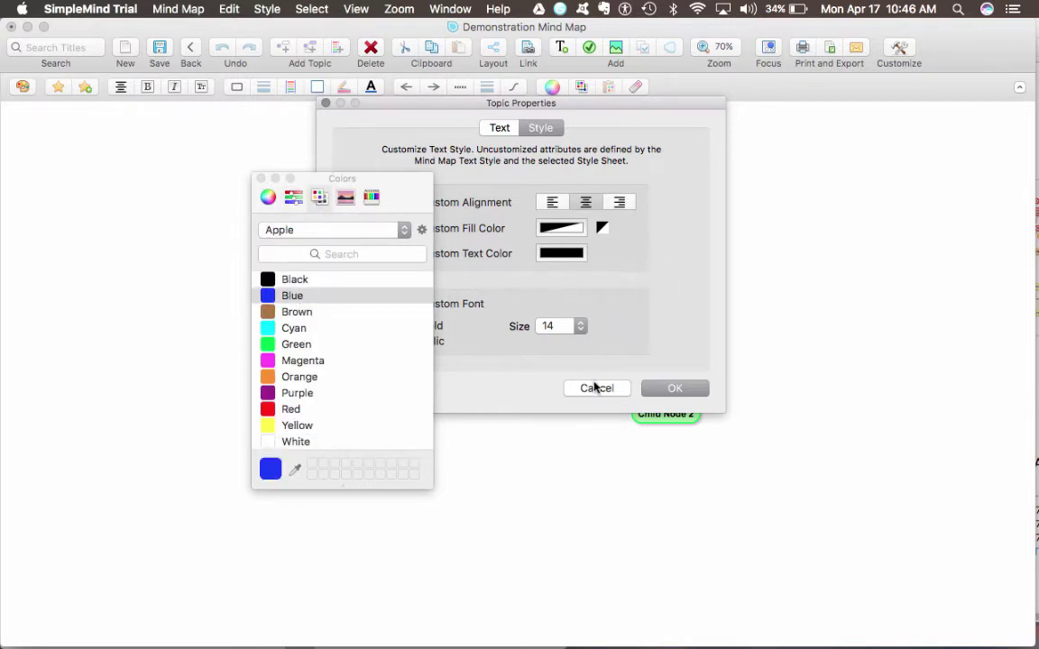
{"action": "left_click", "coordinate": [262, 180]}
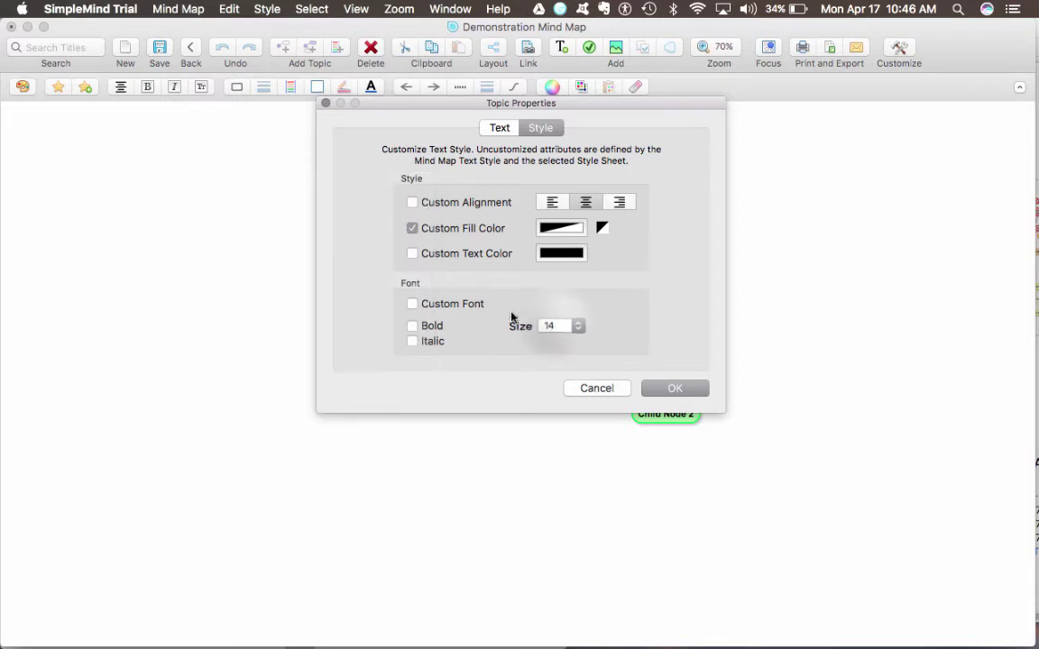
Step: Set the label font size to 20, apply it, and shift the label up-left
{"action": "left_click", "coordinate": [560, 327]}
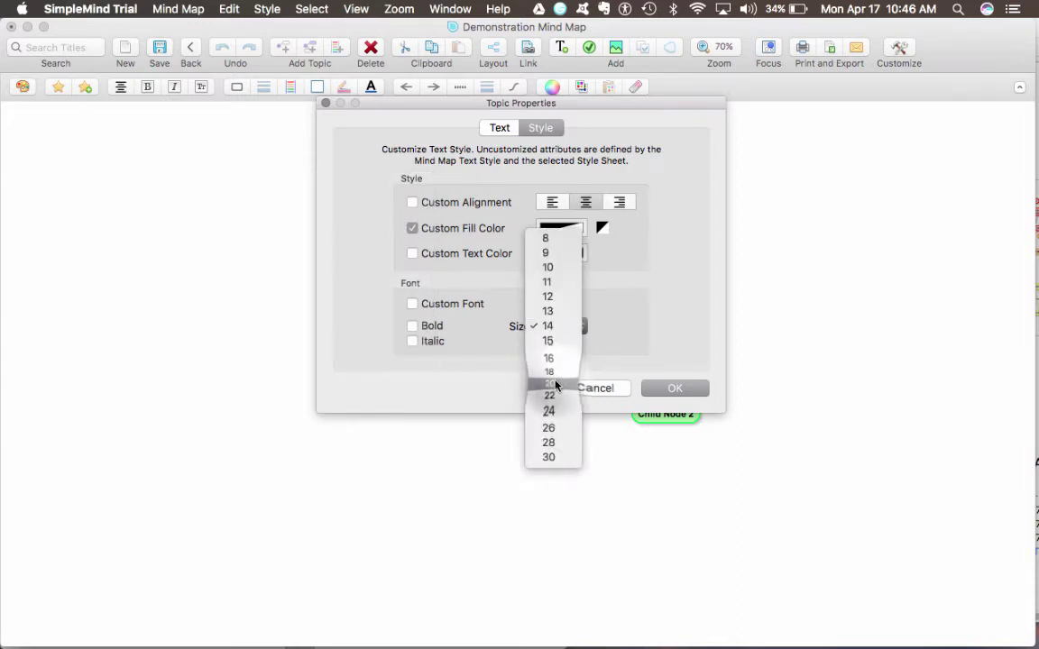
{"action": "left_click", "coordinate": [554, 384]}
{"action": "left_click", "coordinate": [671, 387]}
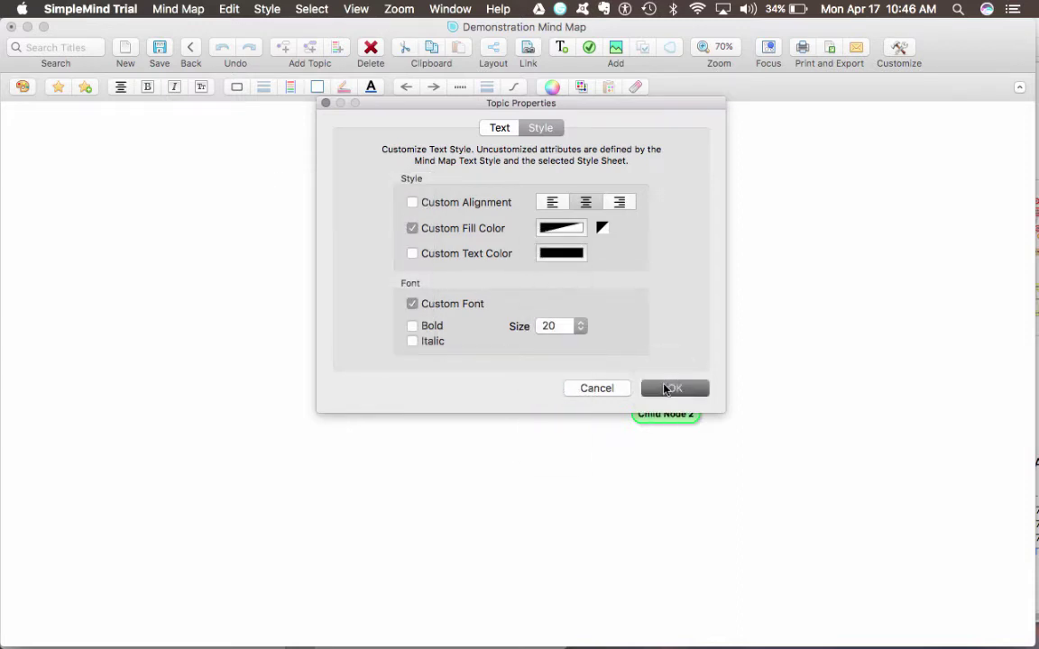
{"action": "left_click_drag", "start_coordinate": [478, 306], "coordinate": [455, 300]}
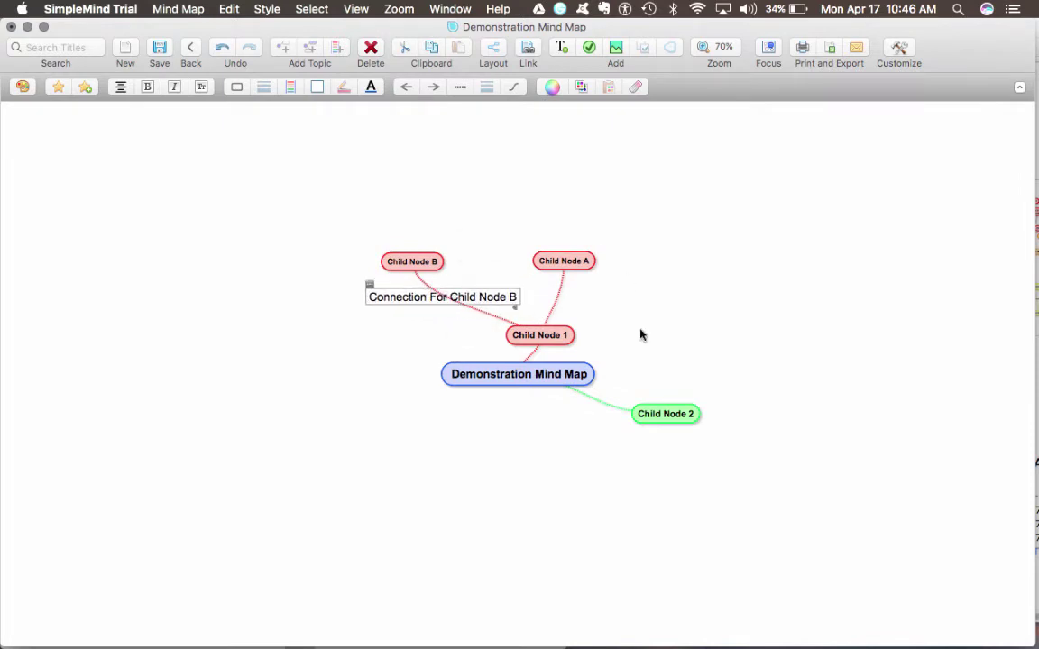
{"action": "left_click", "coordinate": [676, 283]}
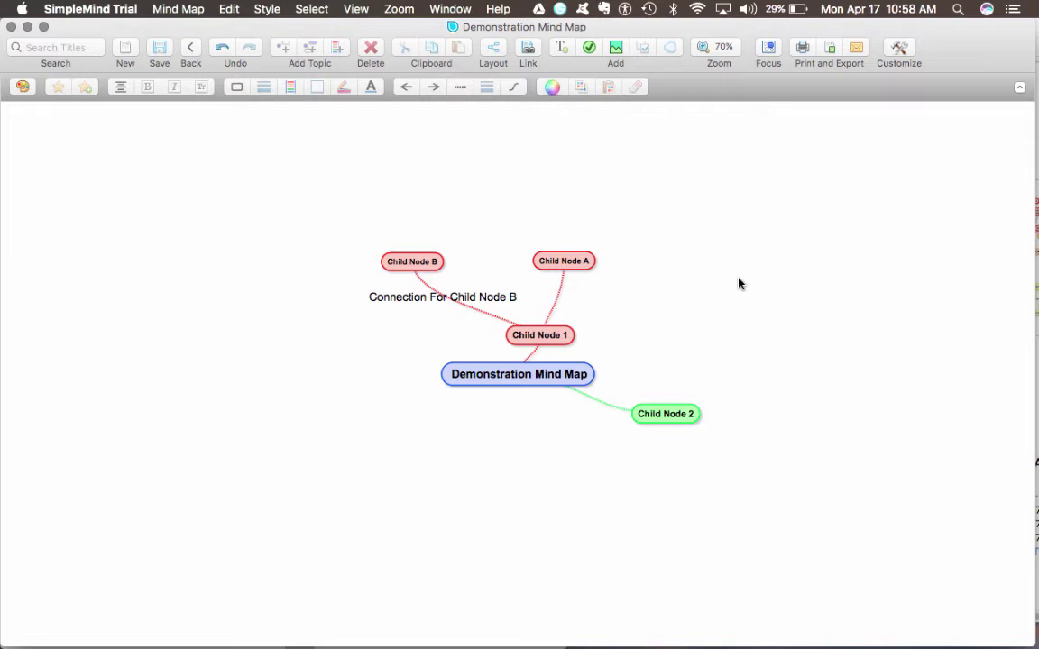
Step: Move Child Node 2 down-left and pick unnamed.png through its Add Image option
{"action": "left_click_drag", "start_coordinate": [673, 416], "coordinate": [625, 441]}
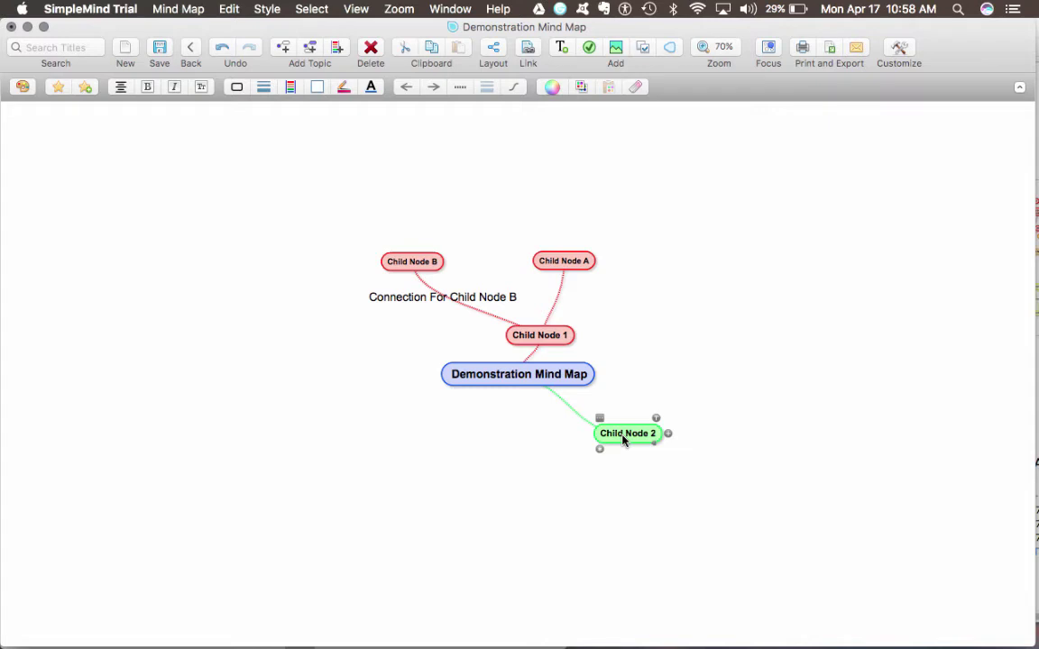
{"action": "left_click", "coordinate": [599, 419]}
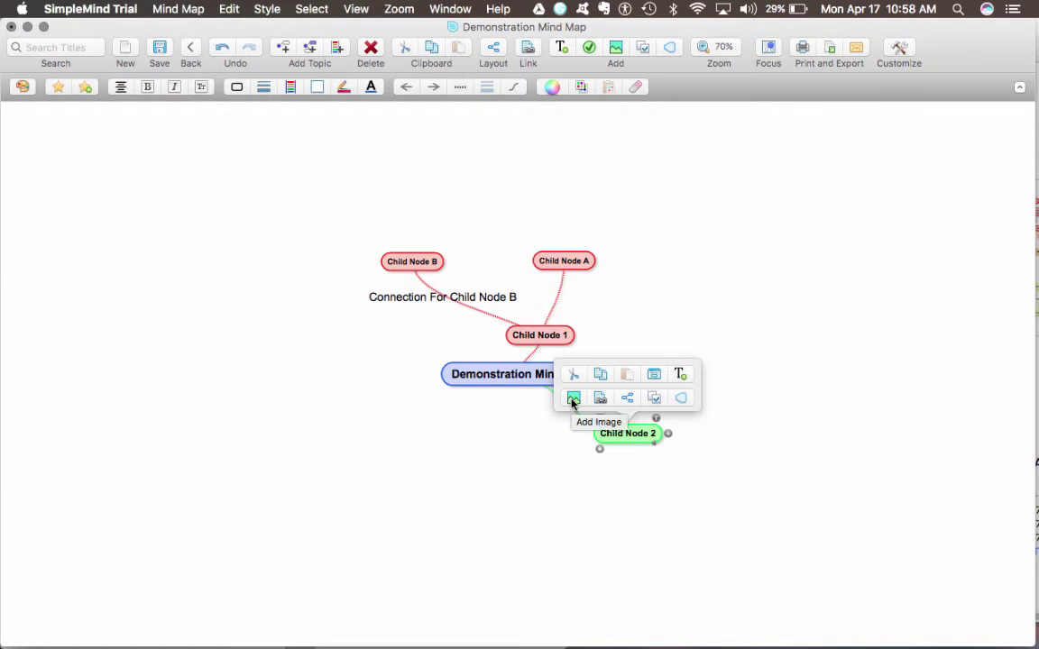
{"action": "left_click", "coordinate": [572, 399]}
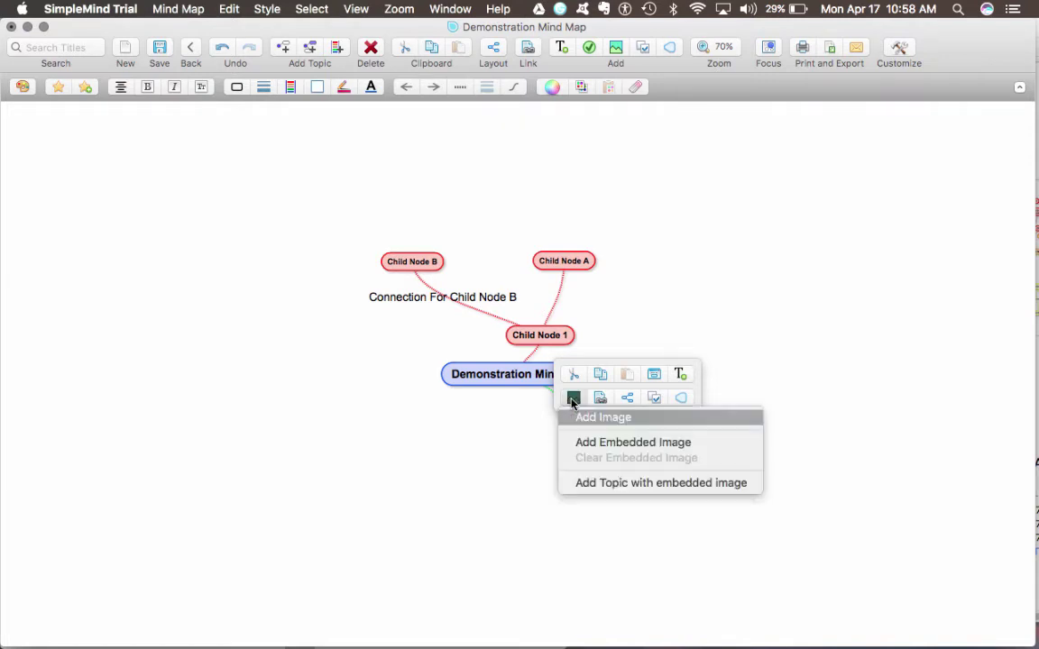
{"action": "left_click", "coordinate": [694, 423]}
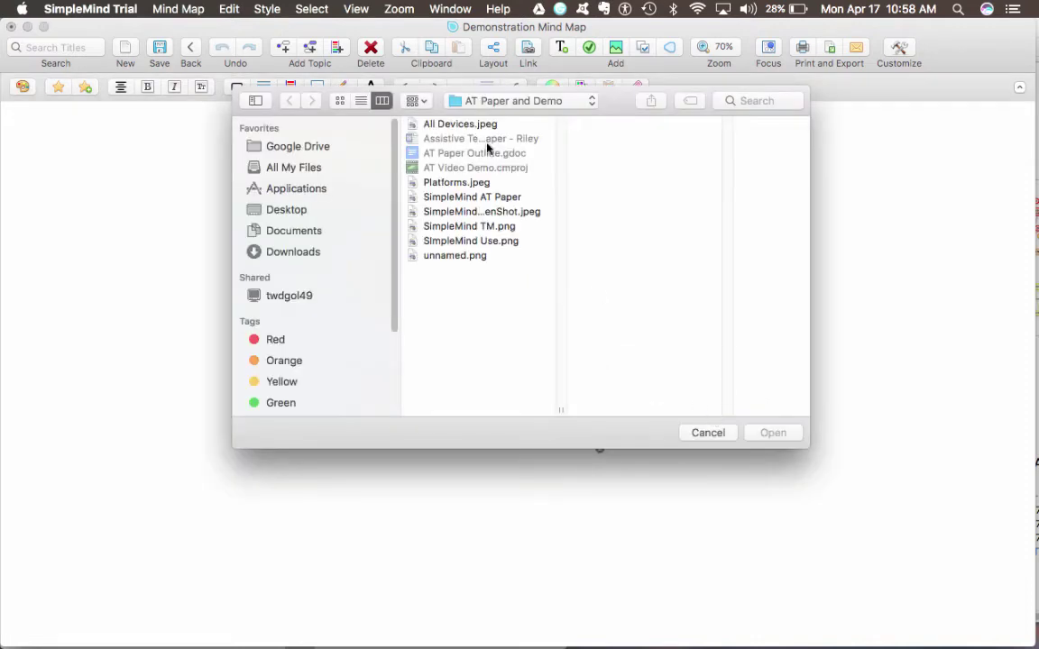
{"action": "left_click", "coordinate": [445, 255]}
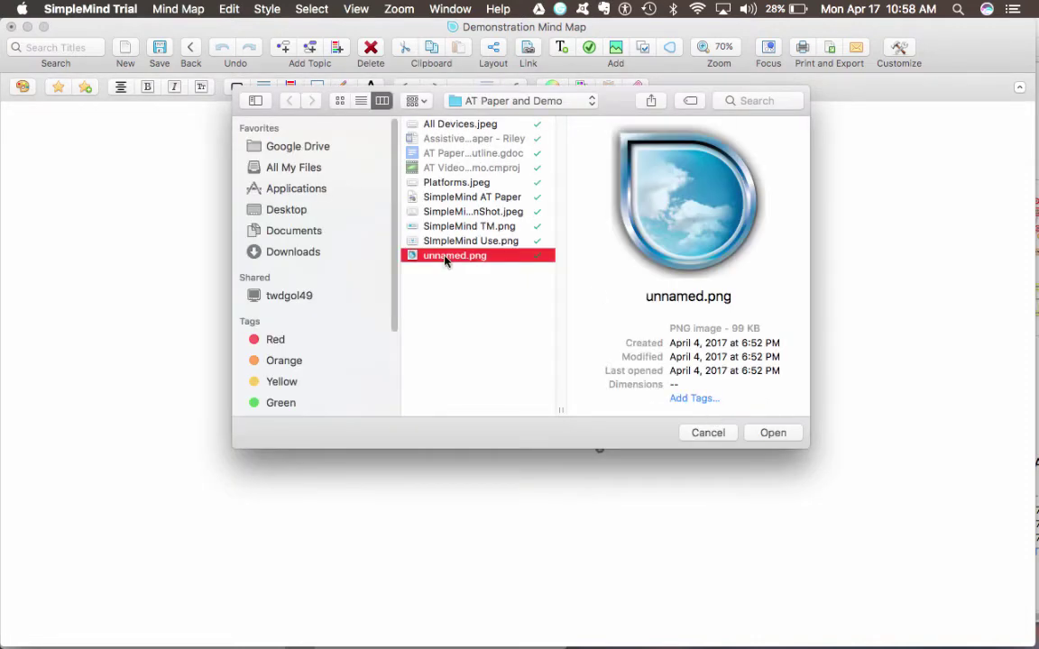
{"action": "left_click", "coordinate": [773, 433]}
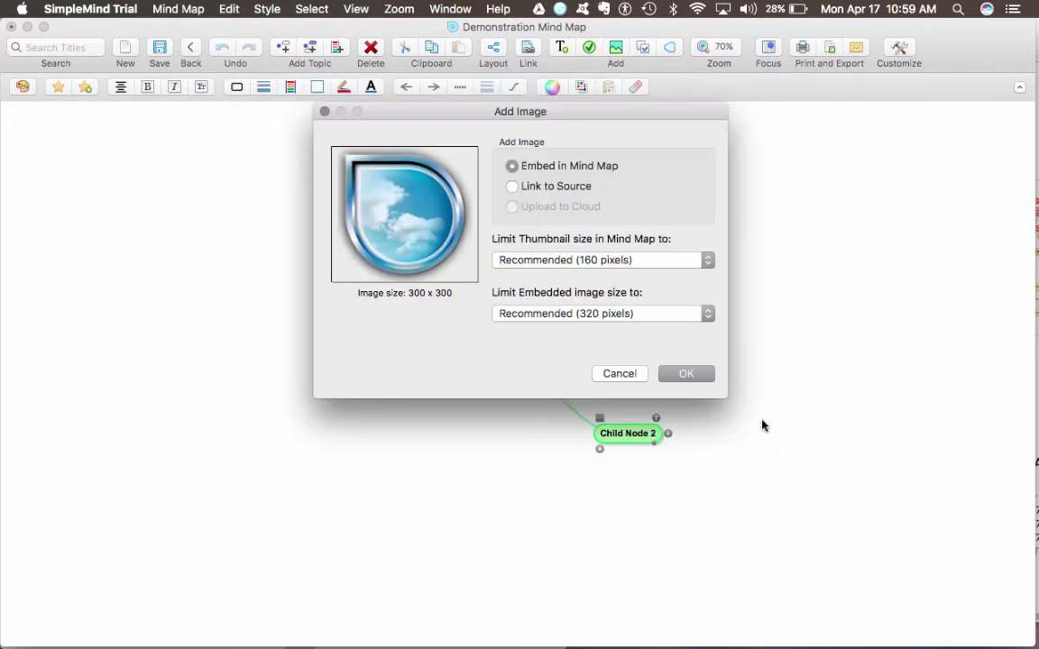
Step: Embed the cloud logo in the map, drag it beside Child Node 2, then delete it
{"action": "left_click", "coordinate": [563, 186]}
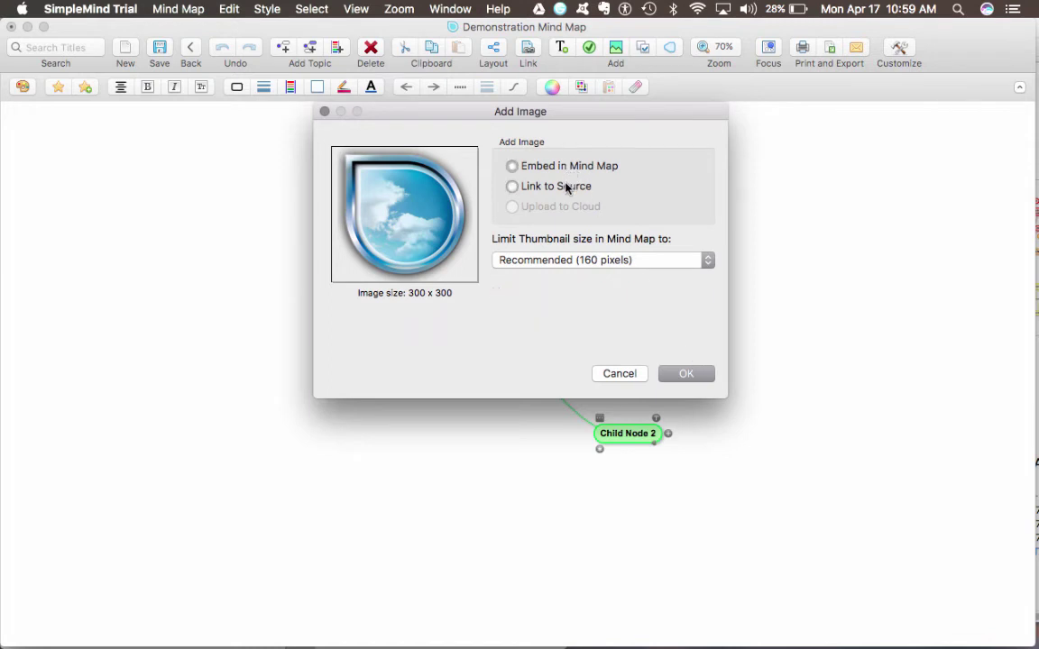
{"action": "left_click", "coordinate": [563, 167]}
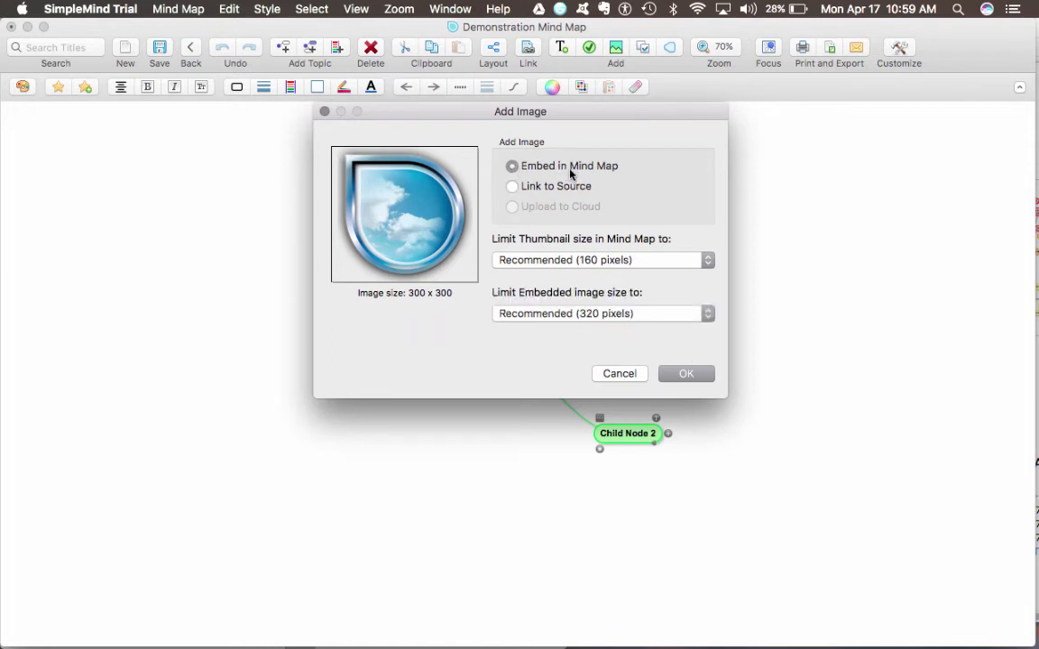
{"action": "left_click", "coordinate": [687, 373]}
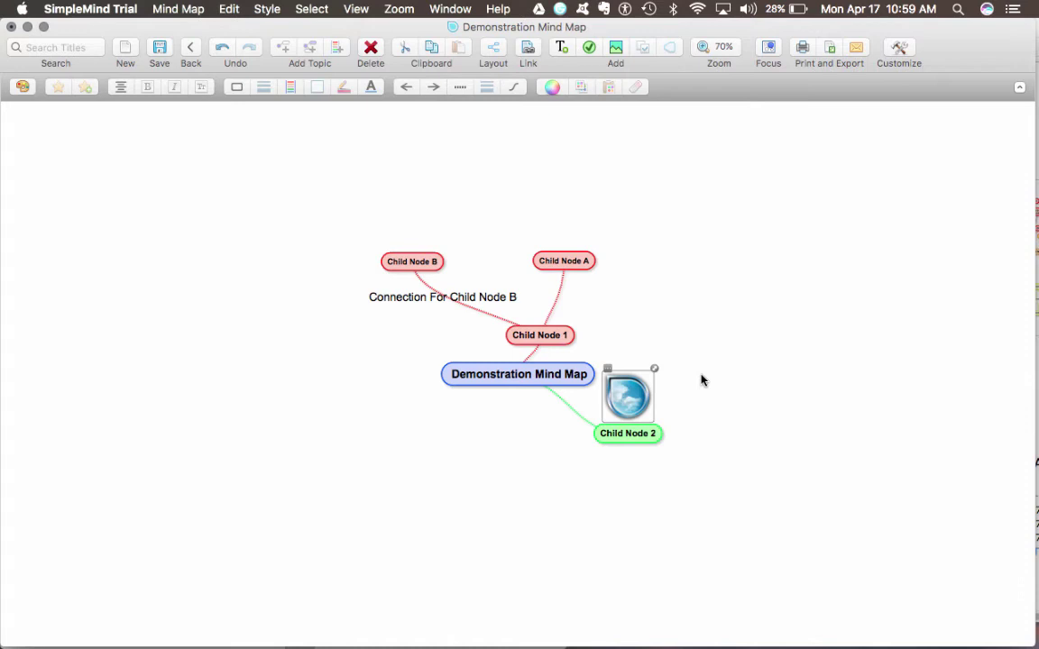
{"action": "left_click_drag", "start_coordinate": [650, 412], "coordinate": [664, 366]}
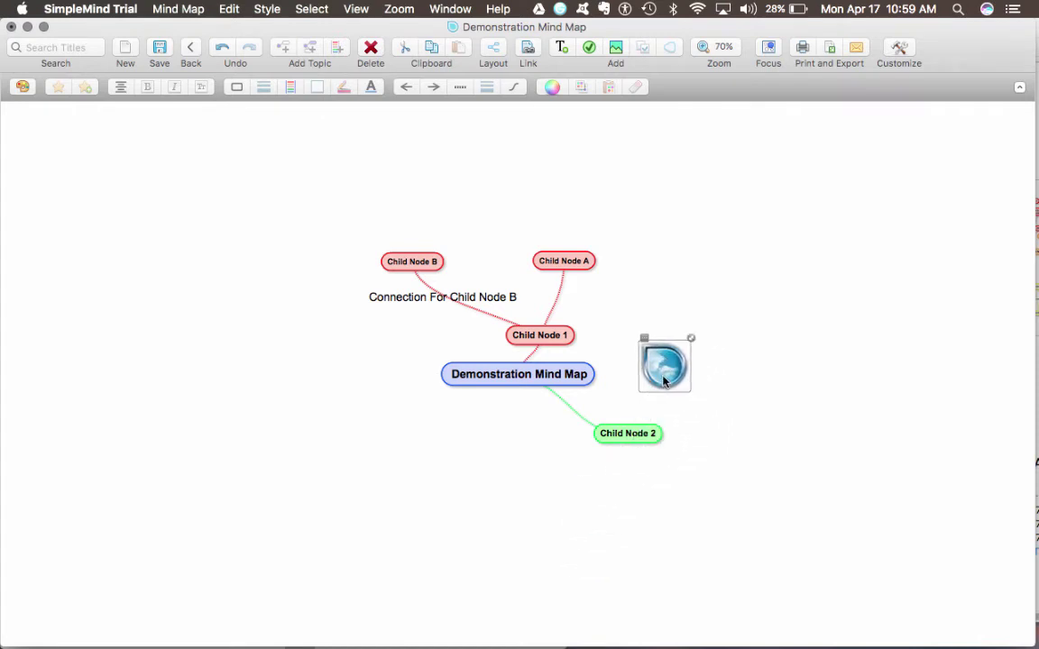
{"action": "key", "text": "Delete"}
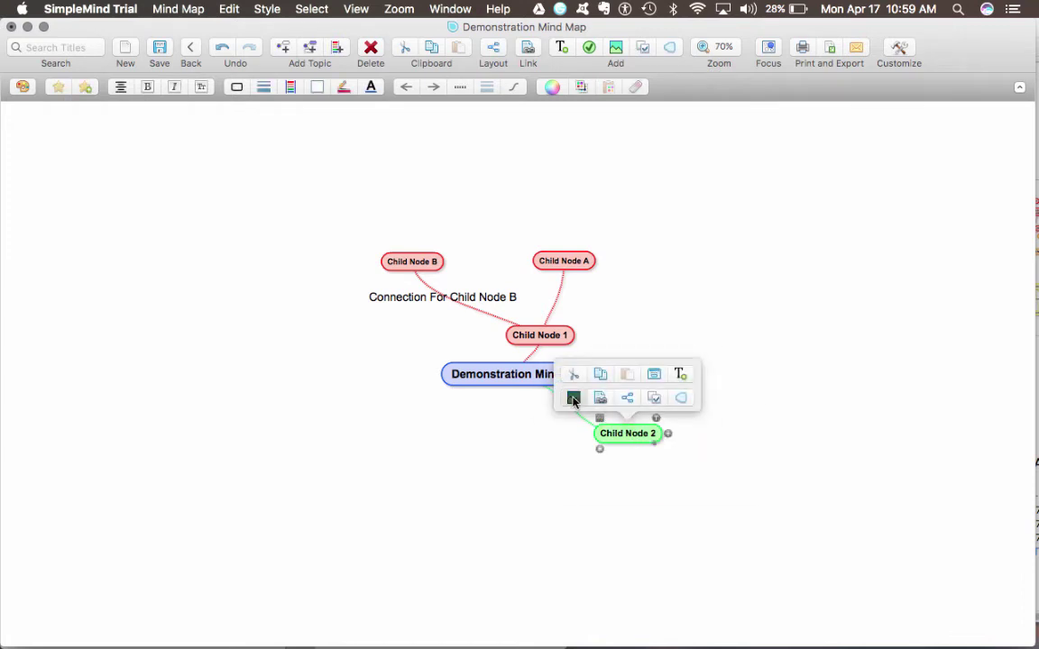
Step: Embed the unnamed.png logo image inside Child Node 2
{"action": "left_click", "coordinate": [573, 397]}
{"action": "left_click", "coordinate": [607, 443]}
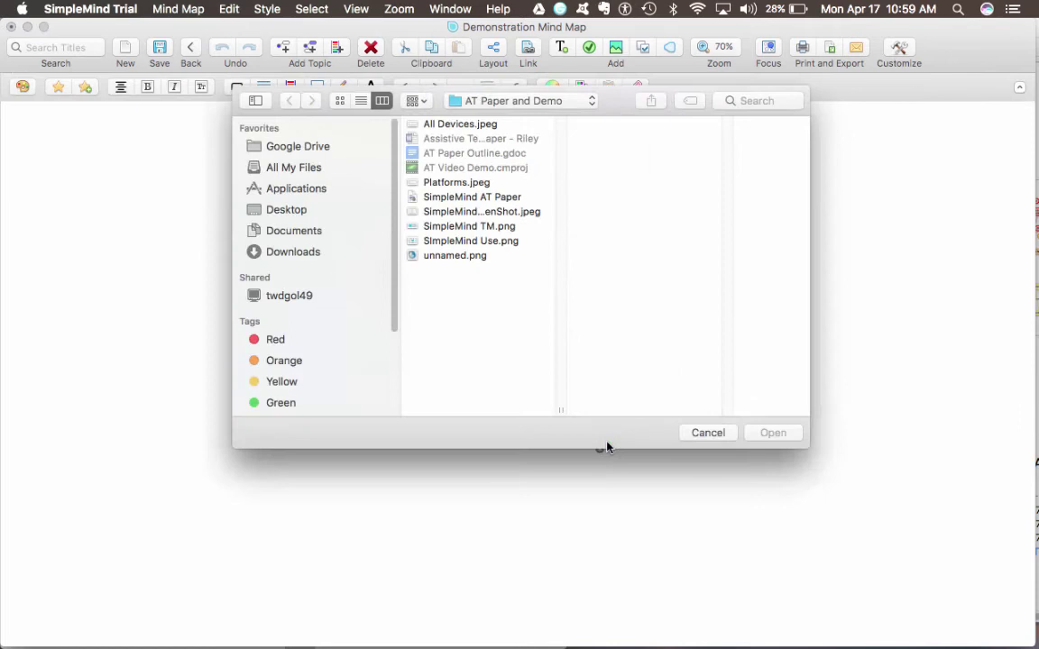
{"action": "left_click", "coordinate": [458, 256]}
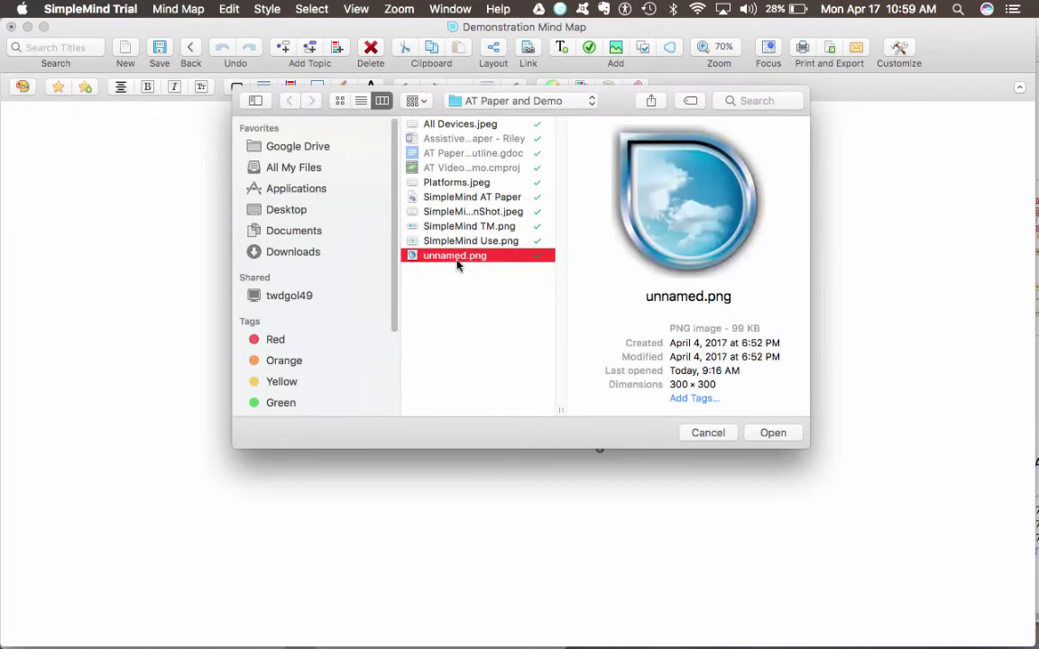
{"action": "left_click", "coordinate": [772, 433]}
Step: Shrink Child Node 2 with its logo and nudge it slightly up and left
{"action": "left_click_drag", "start_coordinate": [657, 434], "coordinate": [784, 485]}
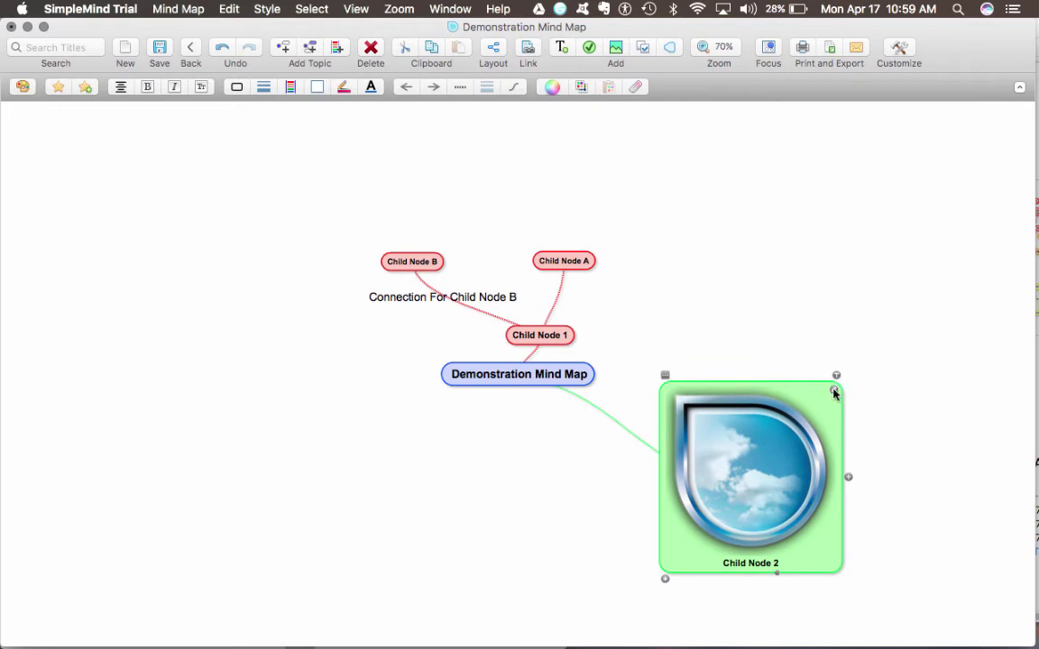
{"action": "left_click_drag", "start_coordinate": [833, 390], "coordinate": [797, 427]}
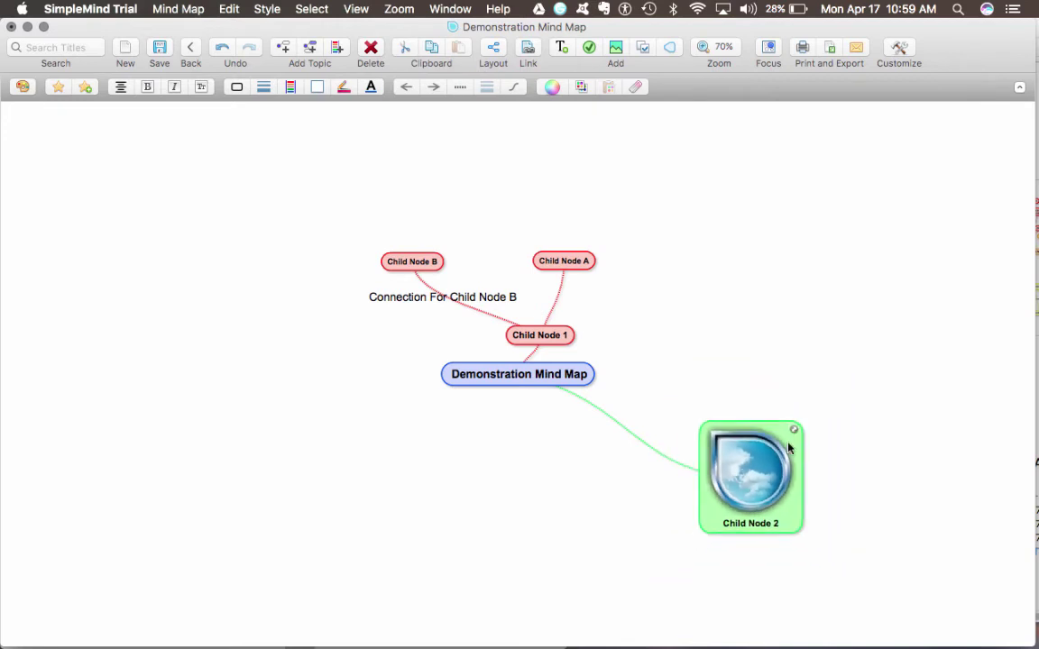
{"action": "left_click_drag", "start_coordinate": [749, 499], "coordinate": [693, 486]}
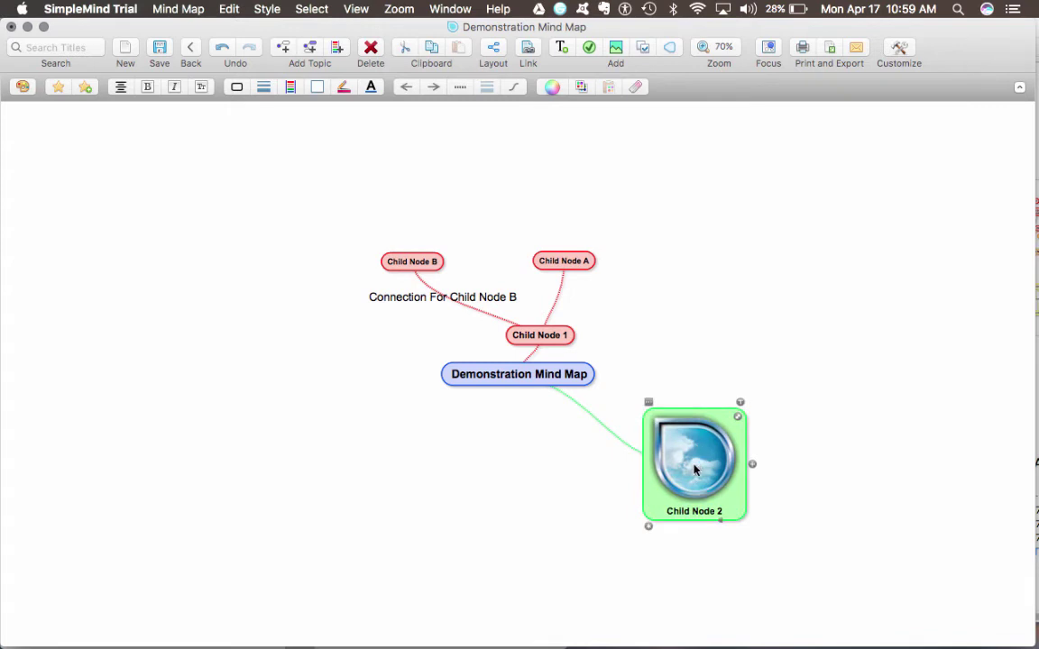
{"action": "left_click_drag", "start_coordinate": [694, 469], "coordinate": [672, 461]}
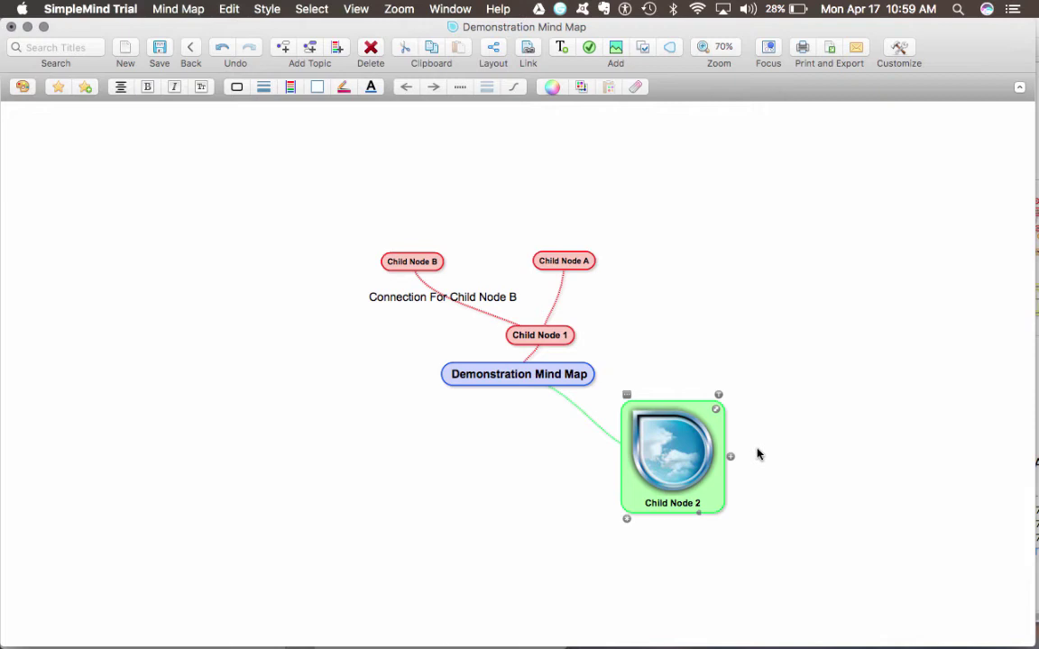
Step: Add a 'SimpleMind' child topic to Child Node 2, place it up-right, and bring up Link Topic options
{"action": "left_click", "coordinate": [730, 458]}
{"action": "type", "text": "T"}
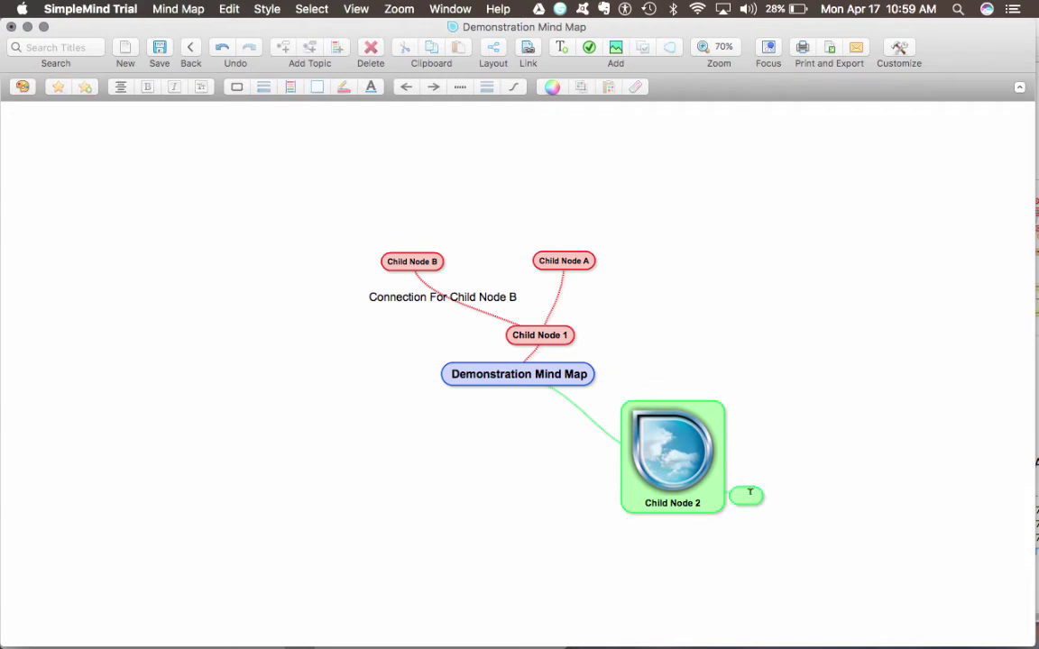
{"action": "type", "text": "SimpleMind"}
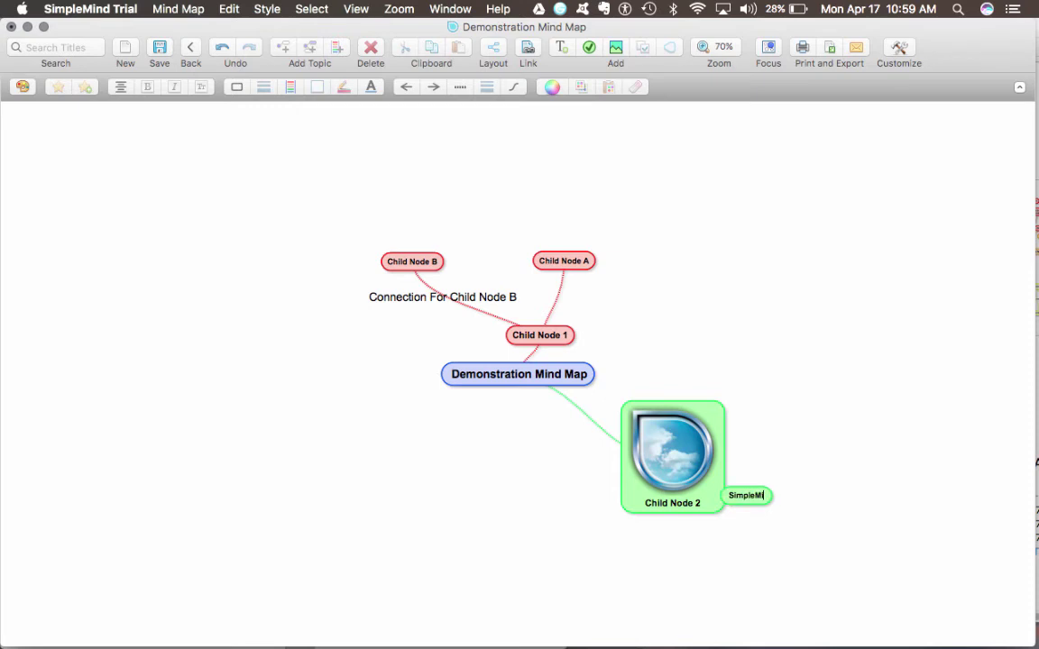
{"action": "left_click", "coordinate": [766, 489]}
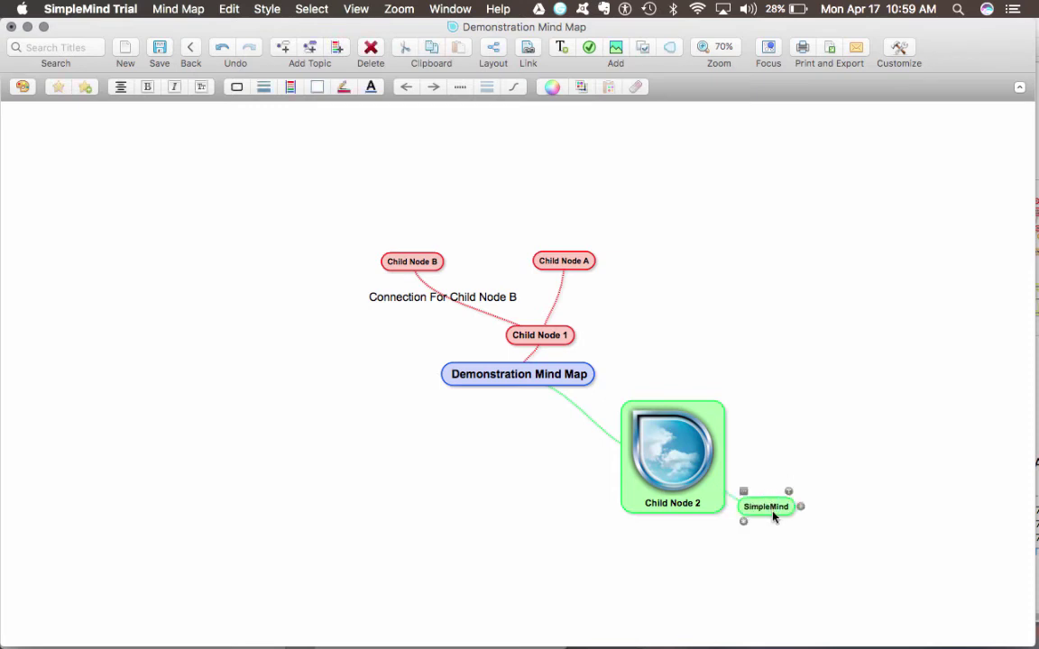
{"action": "left_click_drag", "start_coordinate": [772, 510], "coordinate": [802, 408]}
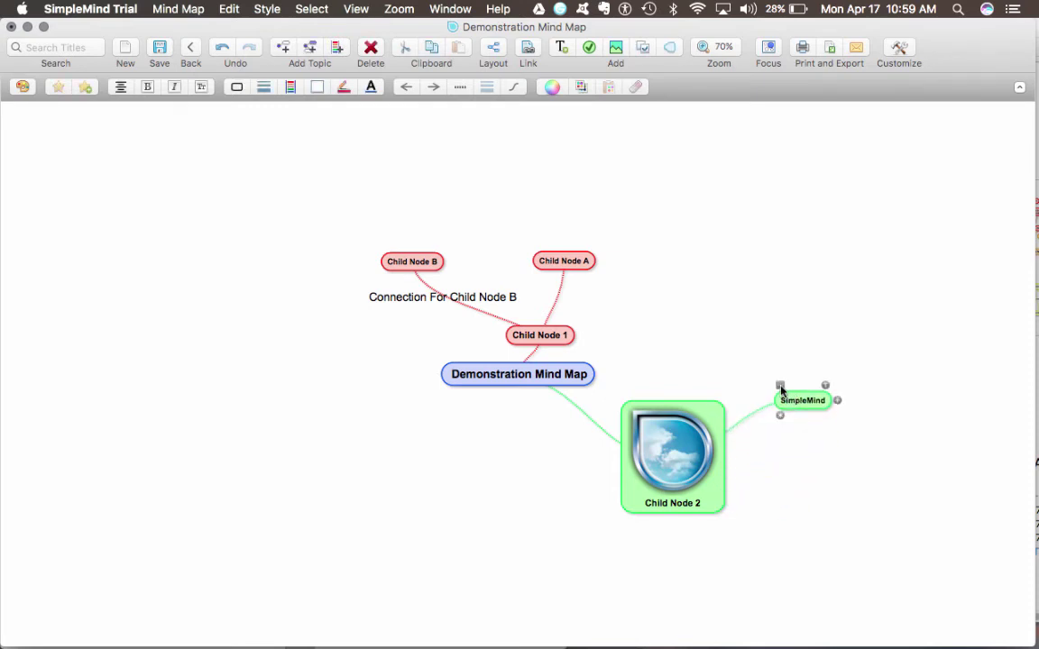
{"action": "left_click", "coordinate": [792, 400]}
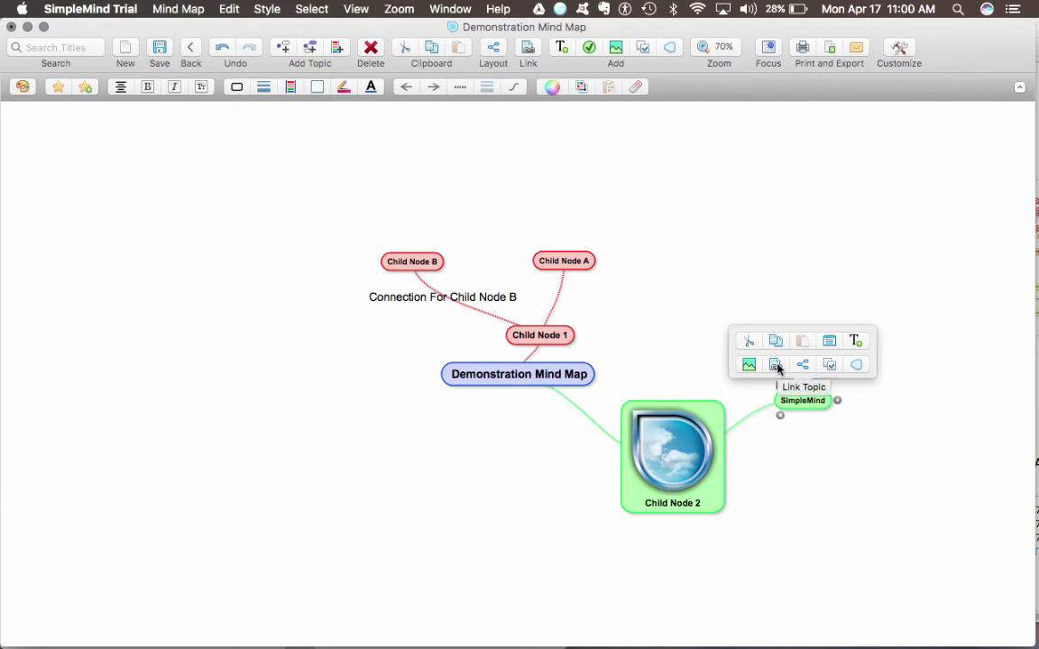
{"action": "left_click", "coordinate": [776, 366]}
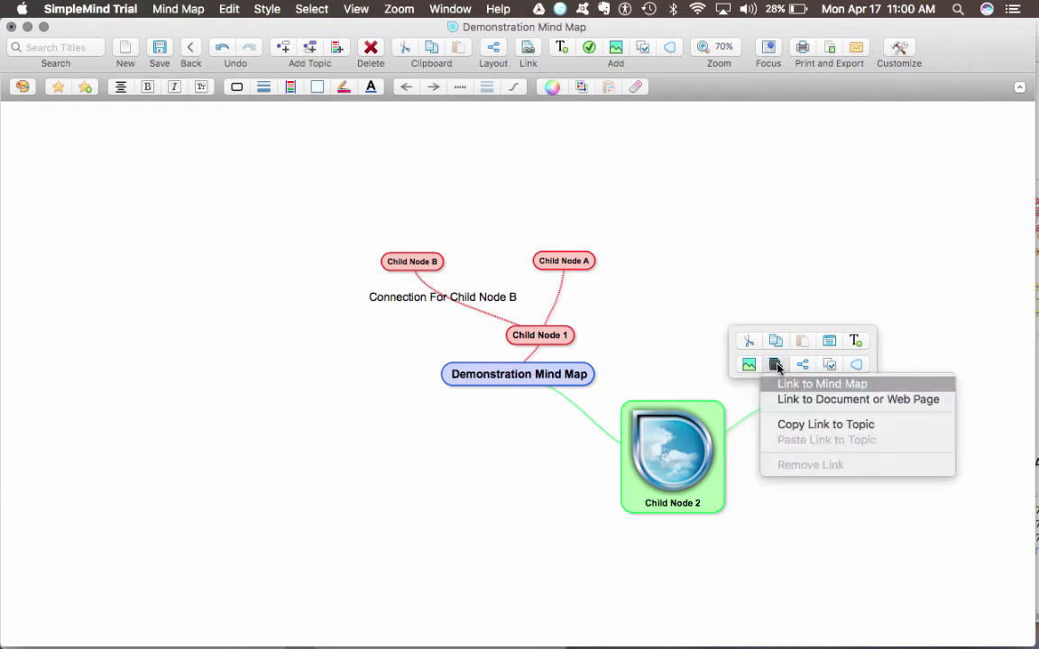
{"action": "left_click", "coordinate": [880, 400]}
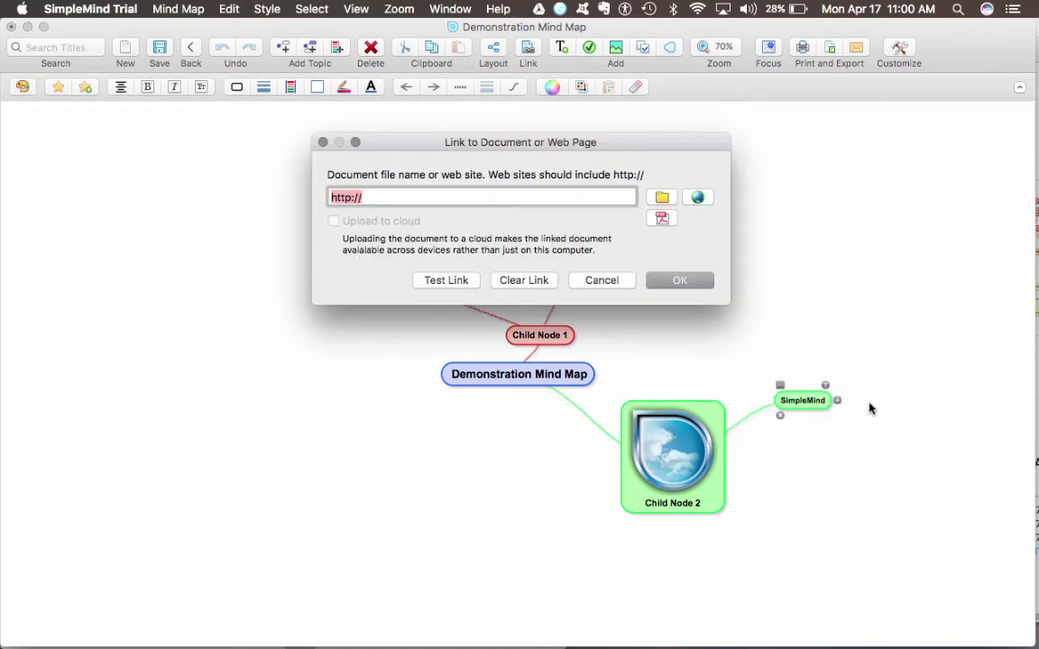
{"action": "key", "text": "Right"}
{"action": "type", "text": "www"}
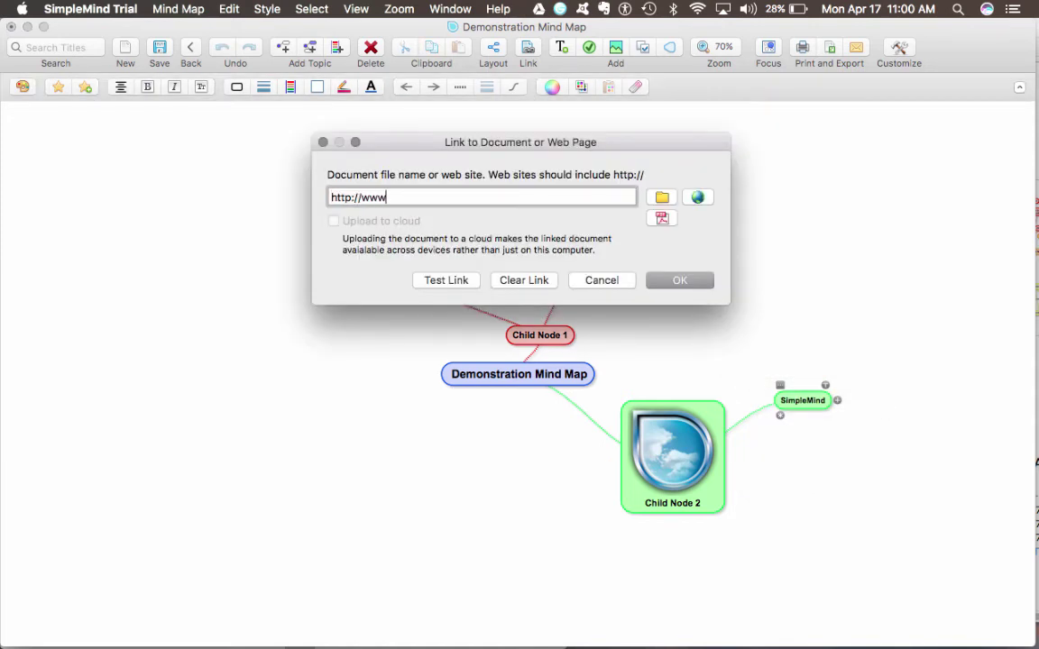
{"action": "type", "text": ".simplemind.com"}
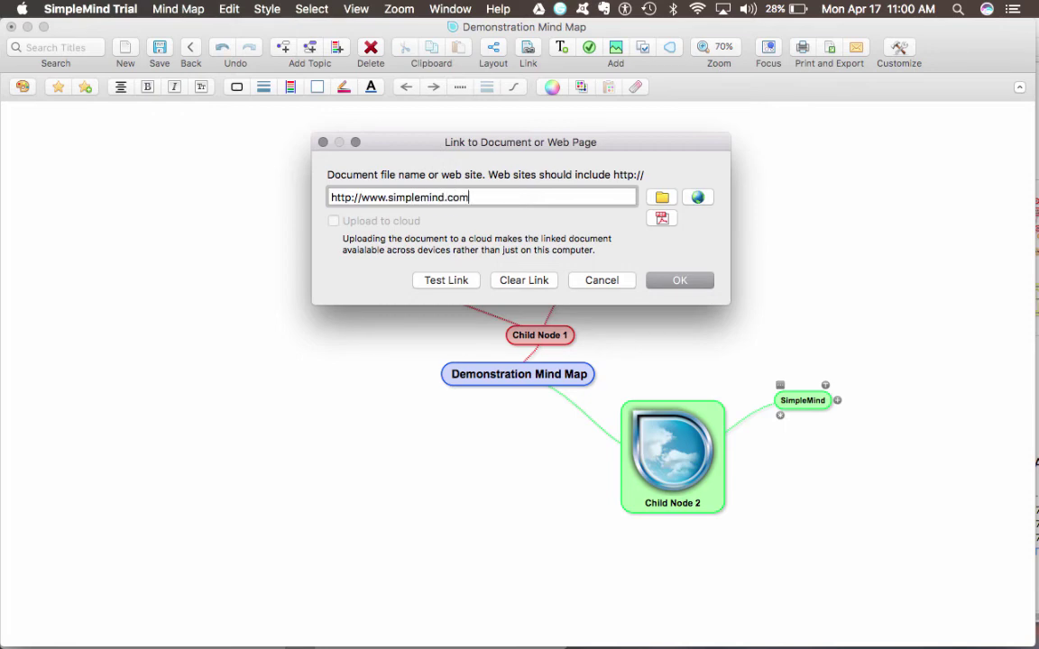
{"action": "left_click", "coordinate": [459, 286]}
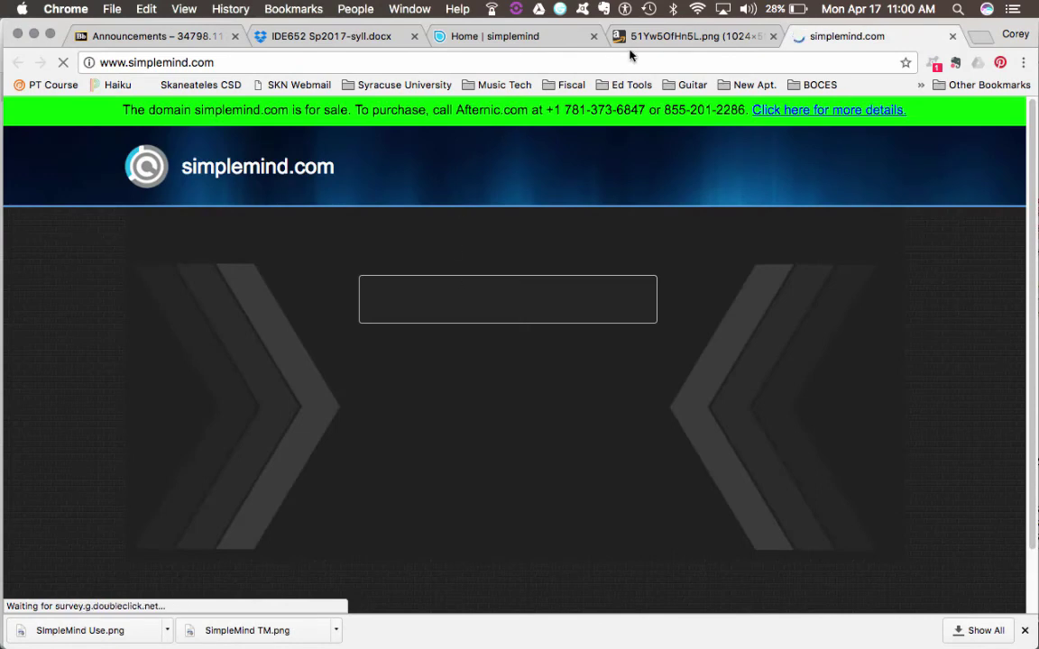
Step: View the Home | simplemind tab in Chrome, then minimize the browser
{"action": "left_click", "coordinate": [531, 38]}
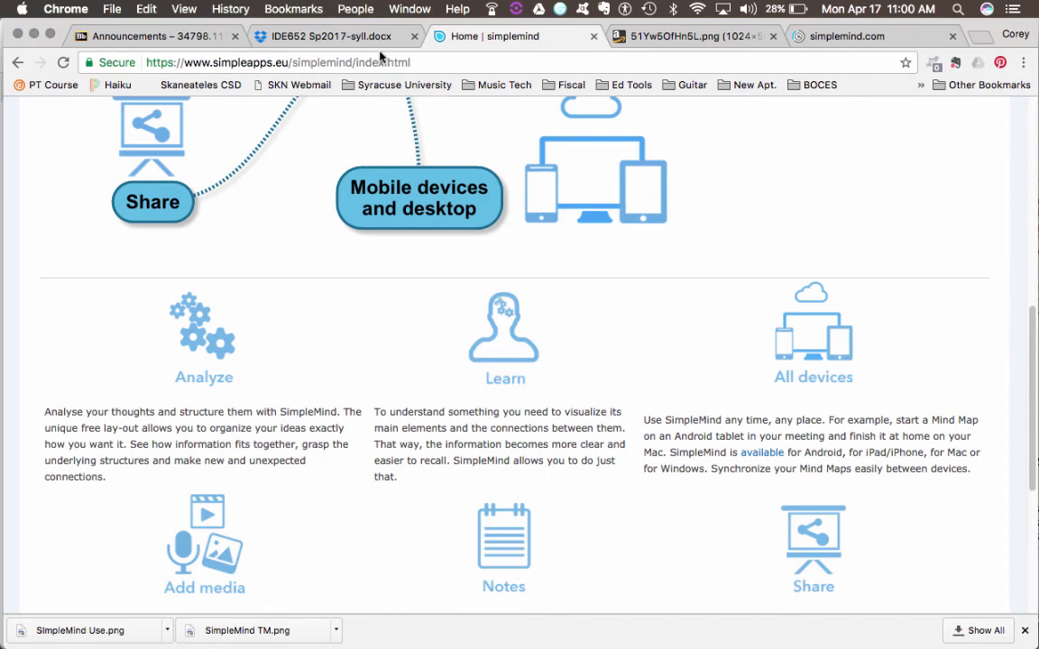
{"action": "left_click", "coordinate": [34, 36]}
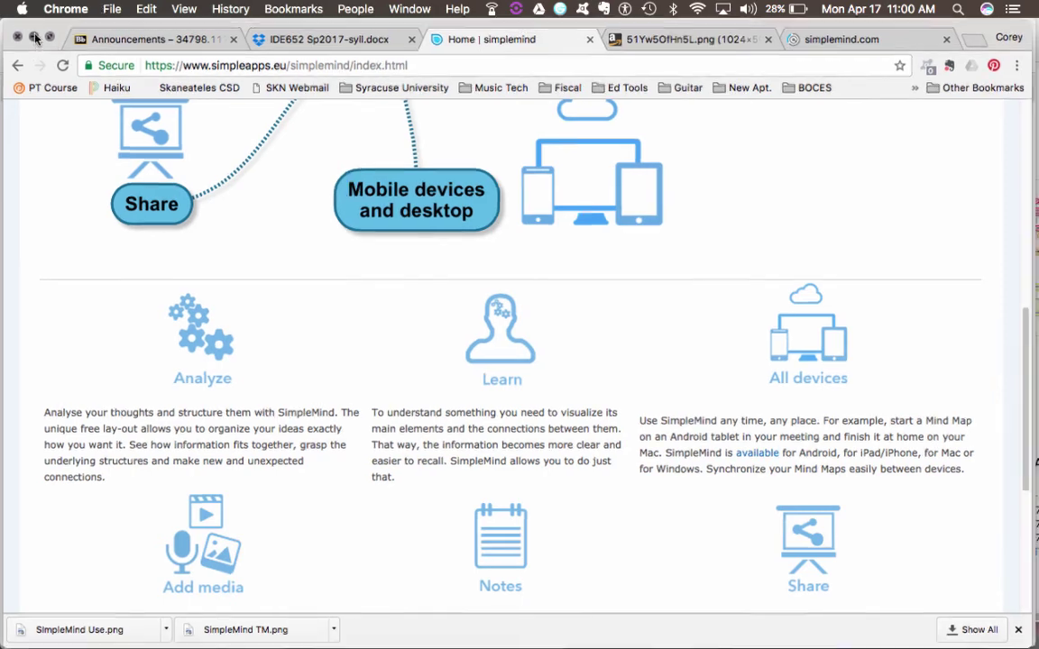
{"action": "left_click", "coordinate": [489, 195]}
{"action": "left_click_drag", "start_coordinate": [488, 194], "coordinate": [450, 193]}
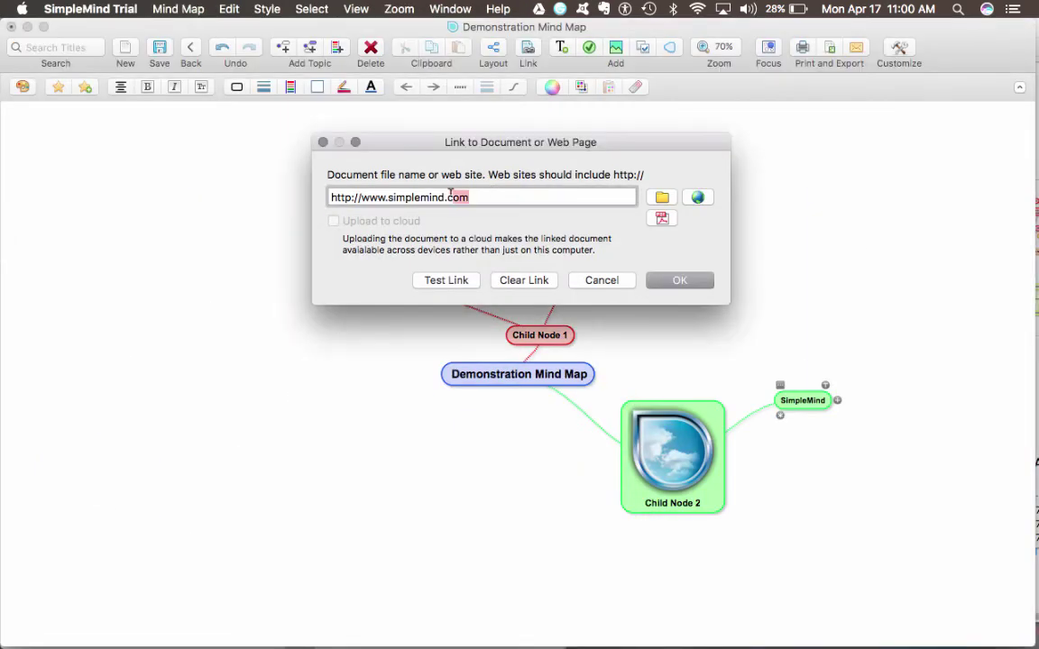
{"action": "type", "text": "eu"}
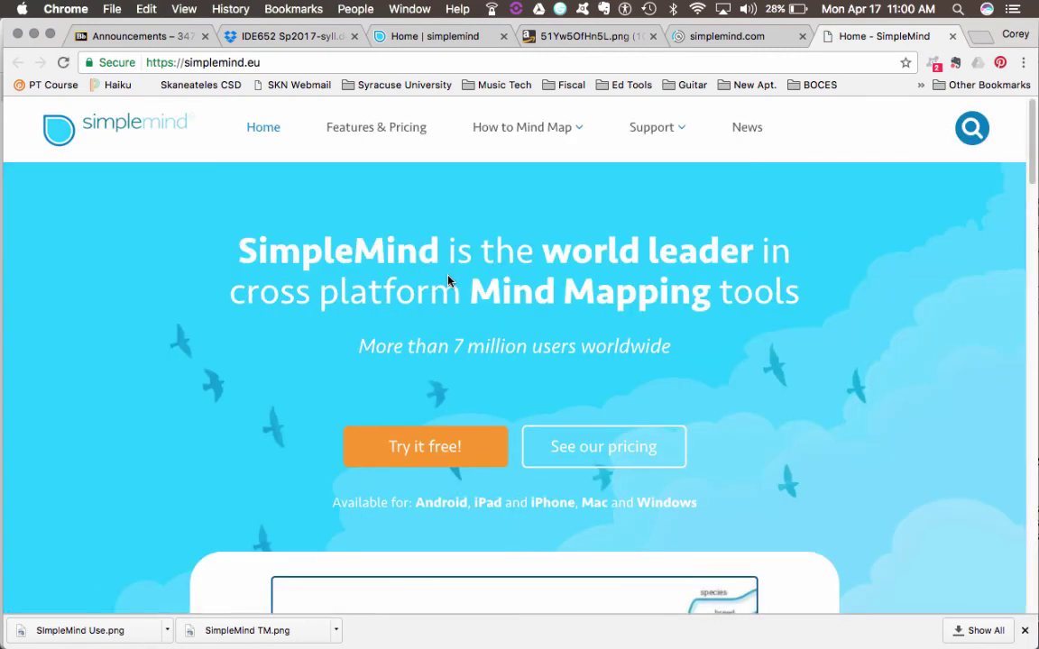
Step: Scroll through the simplemind.eu home page, then switch back to SimpleMind
{"action": "scroll", "coordinate": [448, 280], "scroll_direction": "down", "scroll_amount": 5}
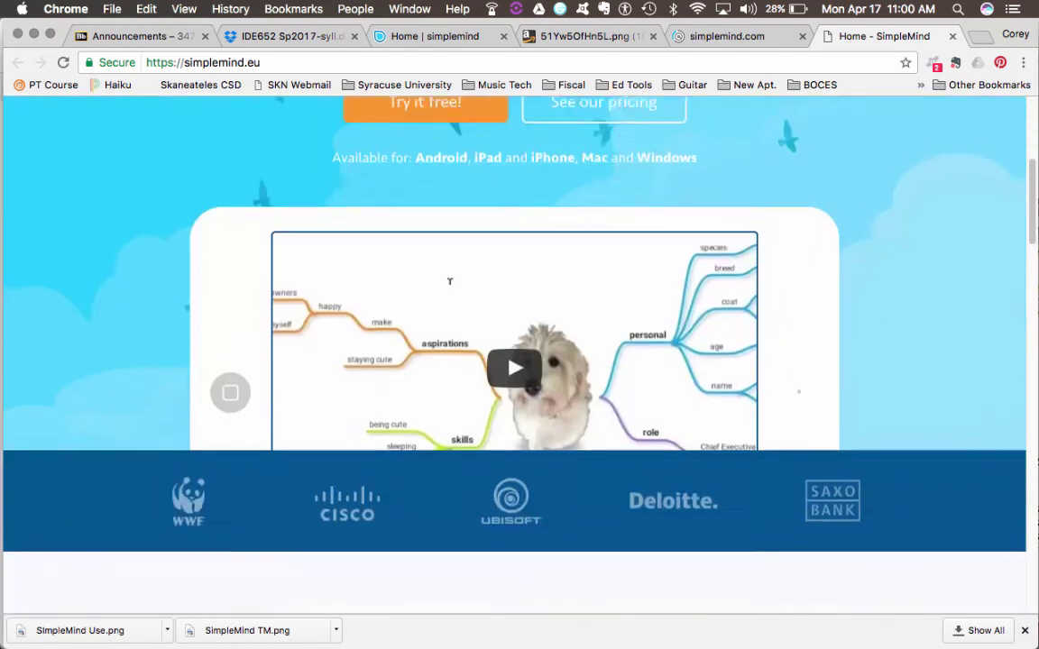
{"action": "scroll", "coordinate": [448, 284], "scroll_direction": "up", "scroll_amount": 5}
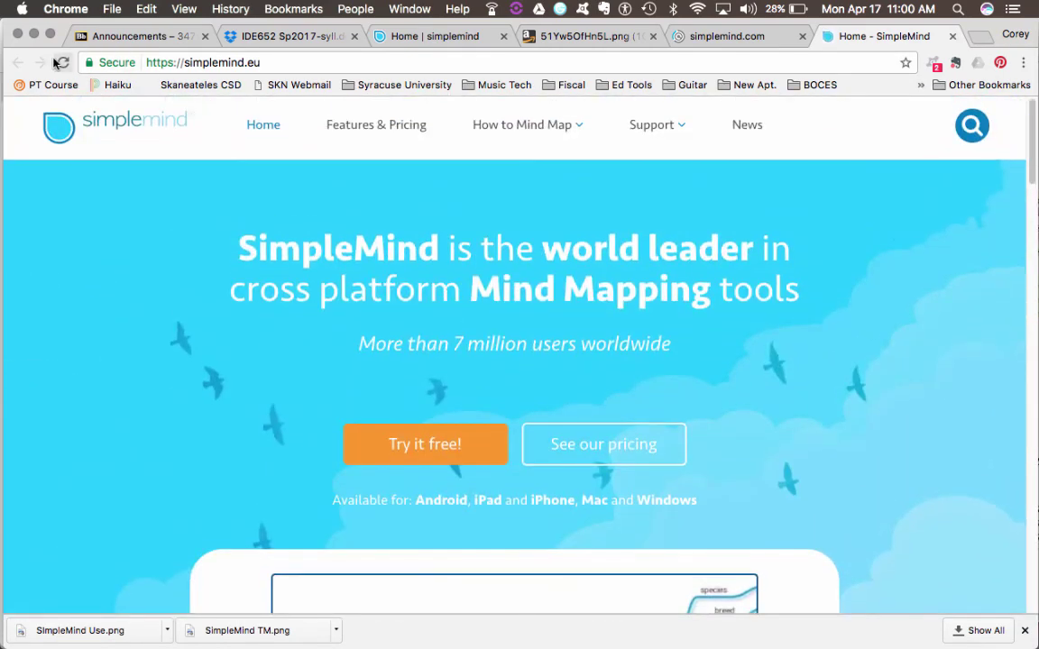
{"action": "key", "text": "super+Tab"}
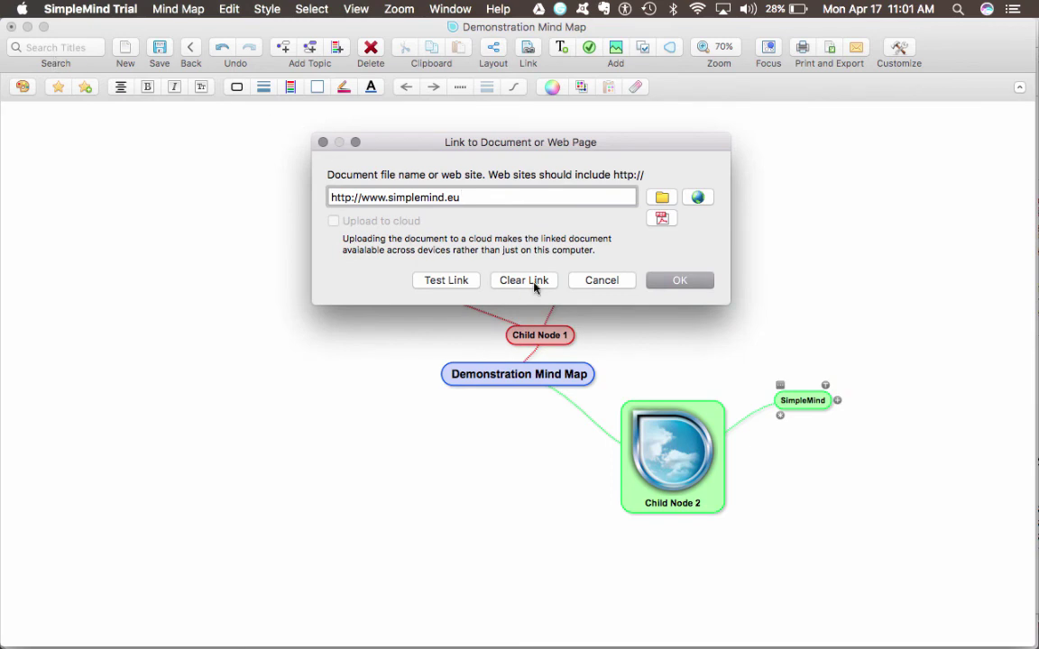
{"action": "left_click", "coordinate": [694, 287]}
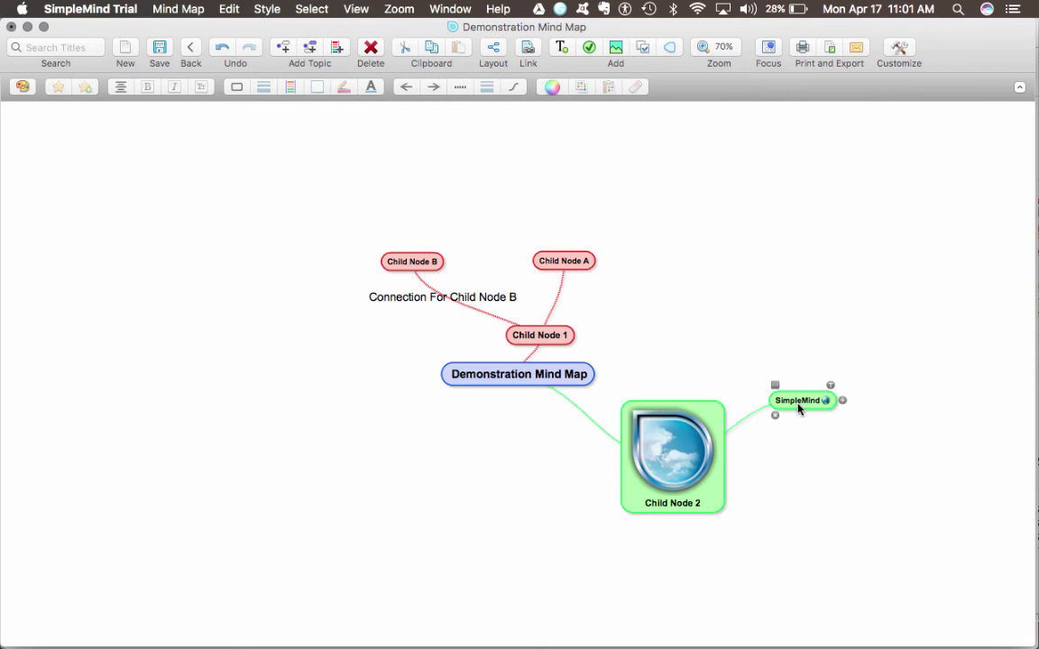
{"action": "left_click_drag", "start_coordinate": [800, 408], "coordinate": [782, 367]}
{"action": "left_click", "coordinate": [782, 366]}
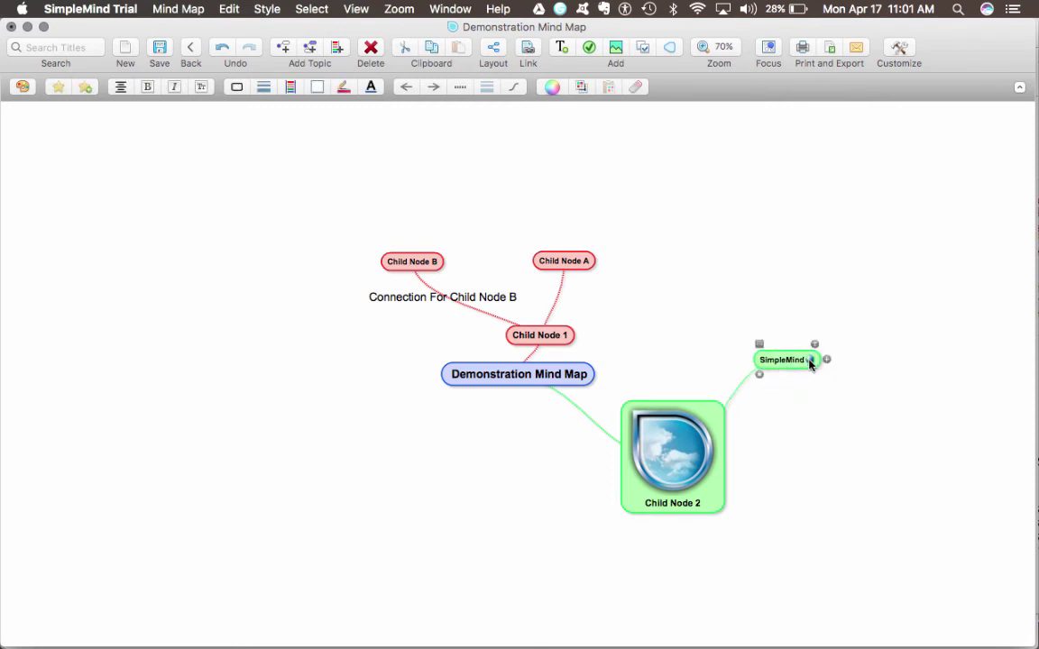
{"action": "left_click", "coordinate": [766, 280]}
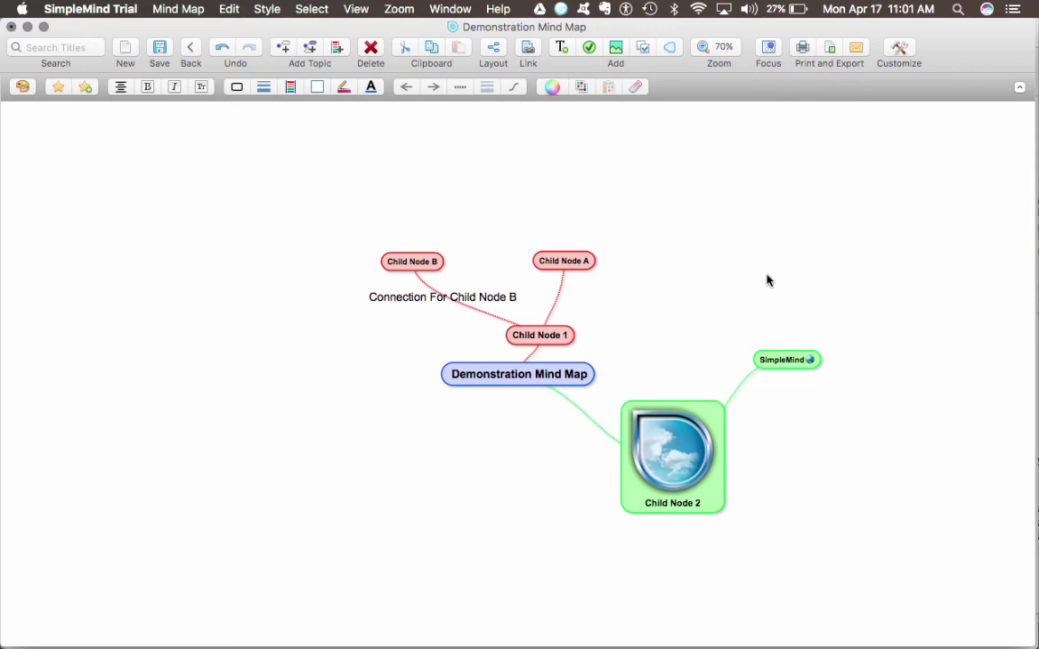
{"action": "left_click", "coordinate": [767, 281]}
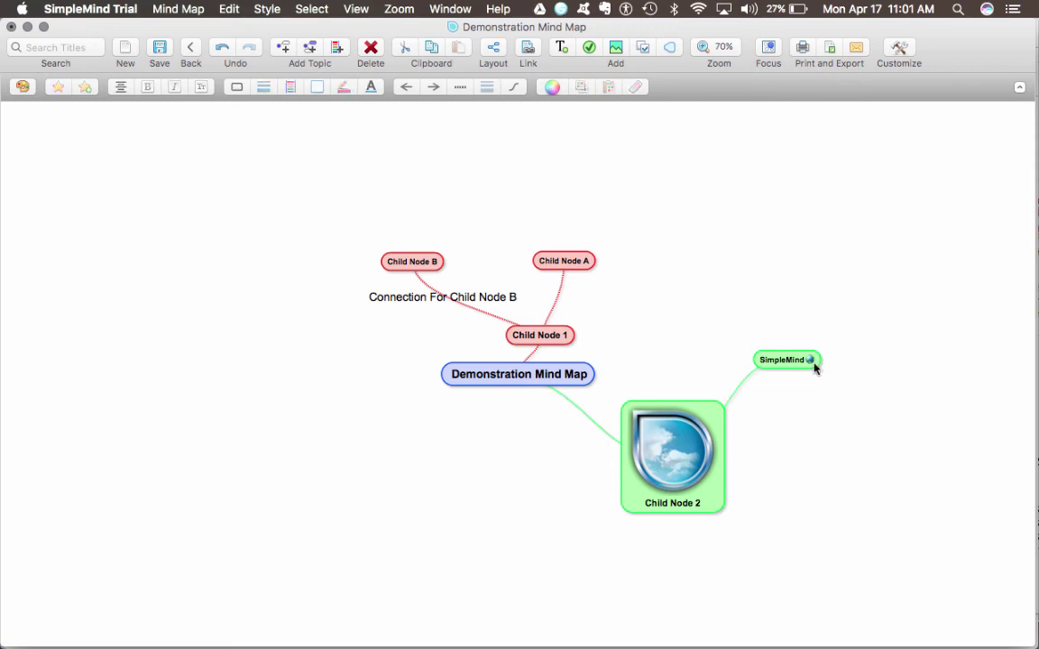